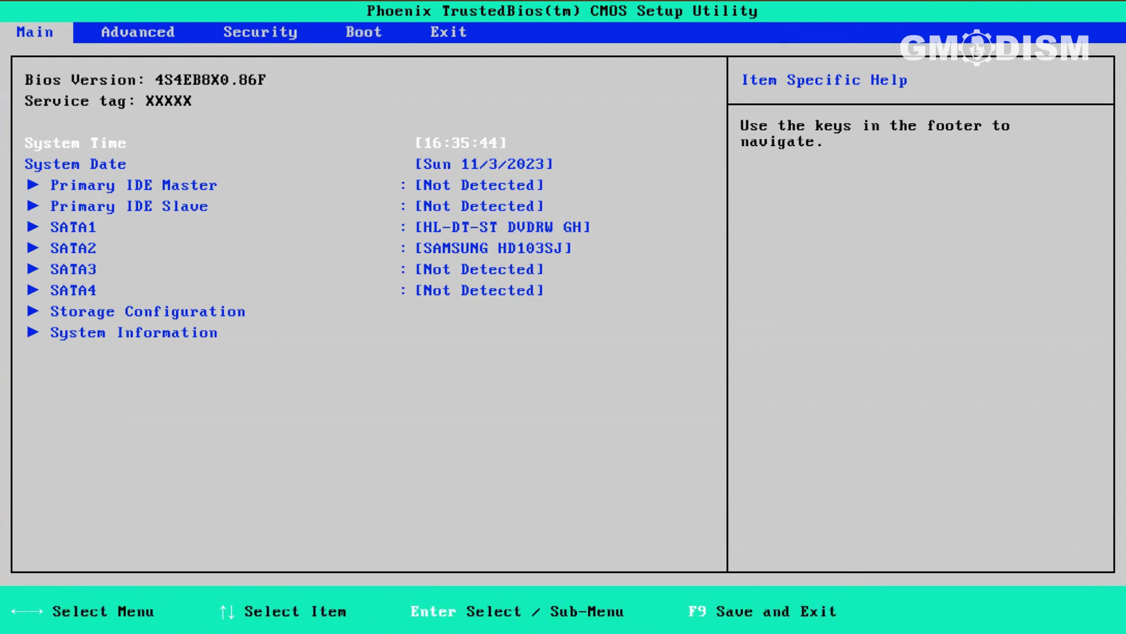
# Step: Move from the BIOS main page with the SATA drive list to the Boot page
pyautogui.press('Right')
pyautogui.press('Right')
pyautogui.press('Right')
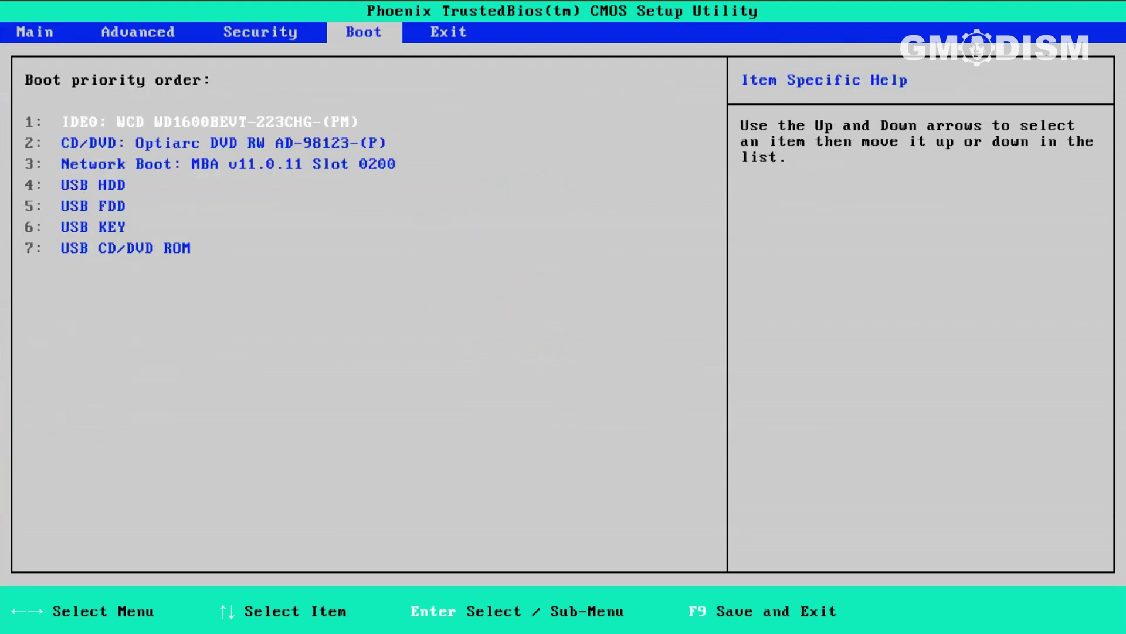
# Step: Review the boot priority list, keeping the IDE0 WDC disk first, and move to the Exit page
pyautogui.press('Down')
pyautogui.press('Down')
pyautogui.press('Down')
pyautogui.press('Up')
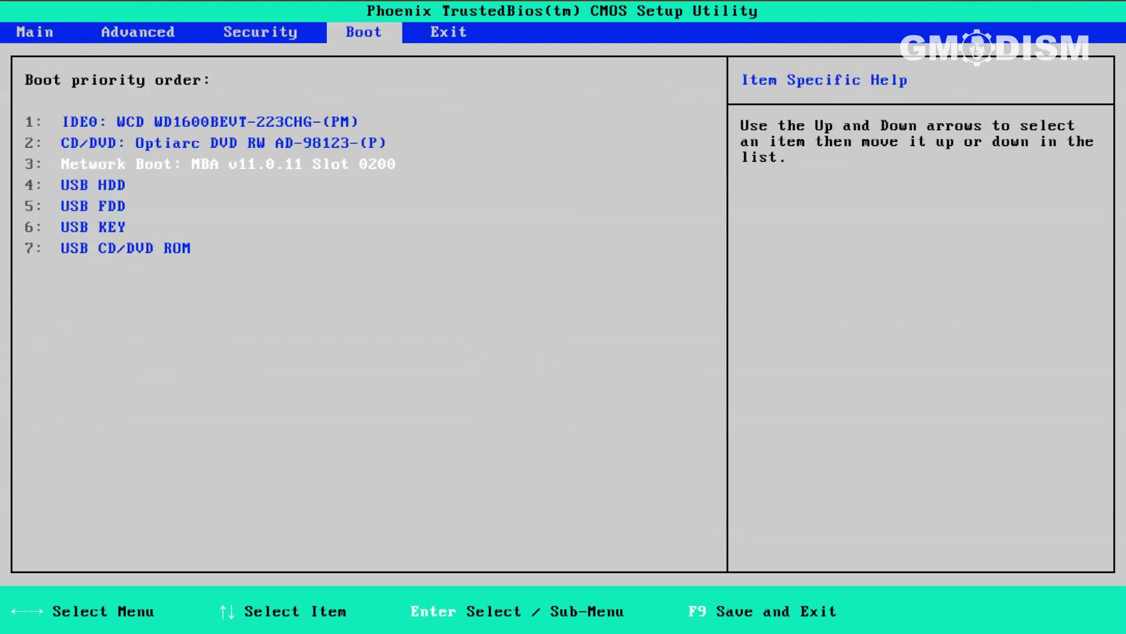
pyautogui.press('Up')
pyautogui.press('Up')
pyautogui.press('Down')
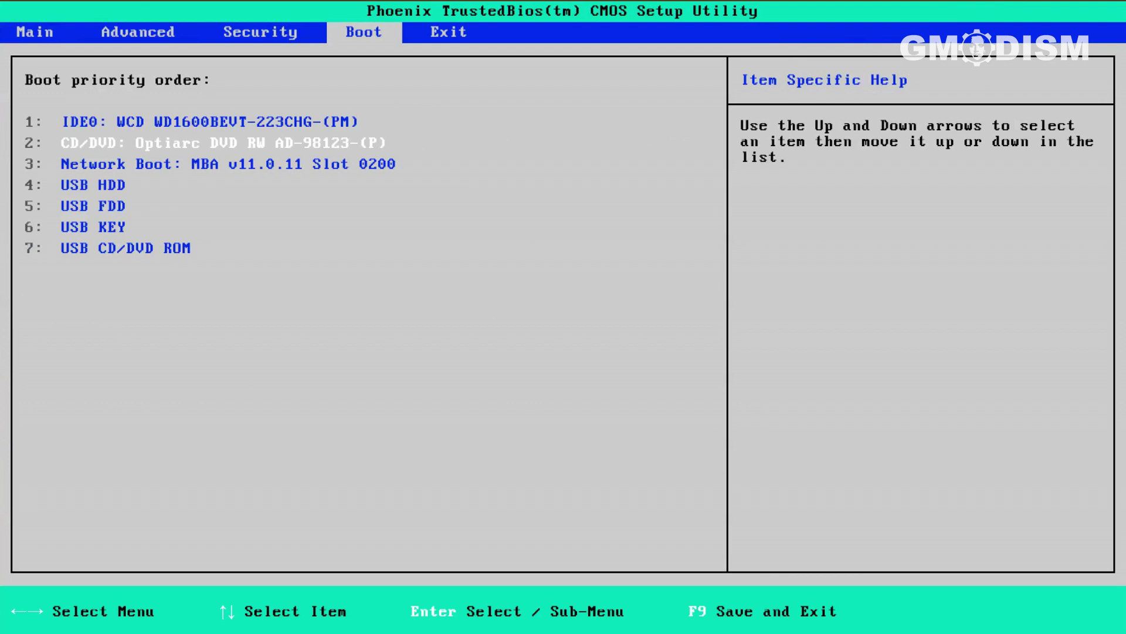
pyautogui.press('Up')
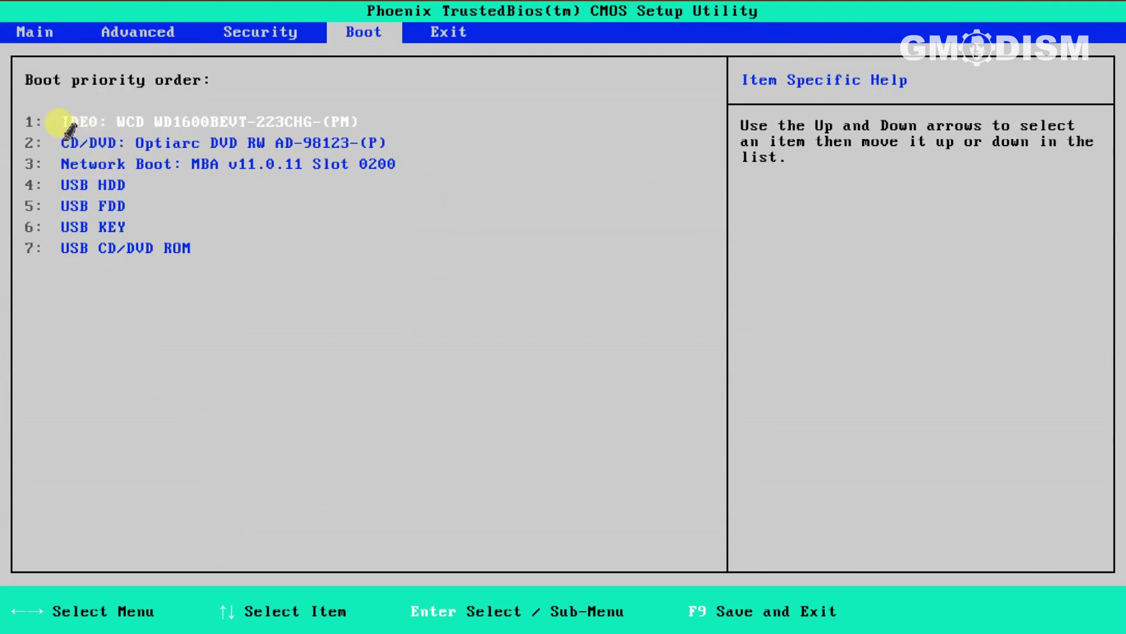
pyautogui.moveTo(54, 121); pyautogui.dragTo(379, 119)
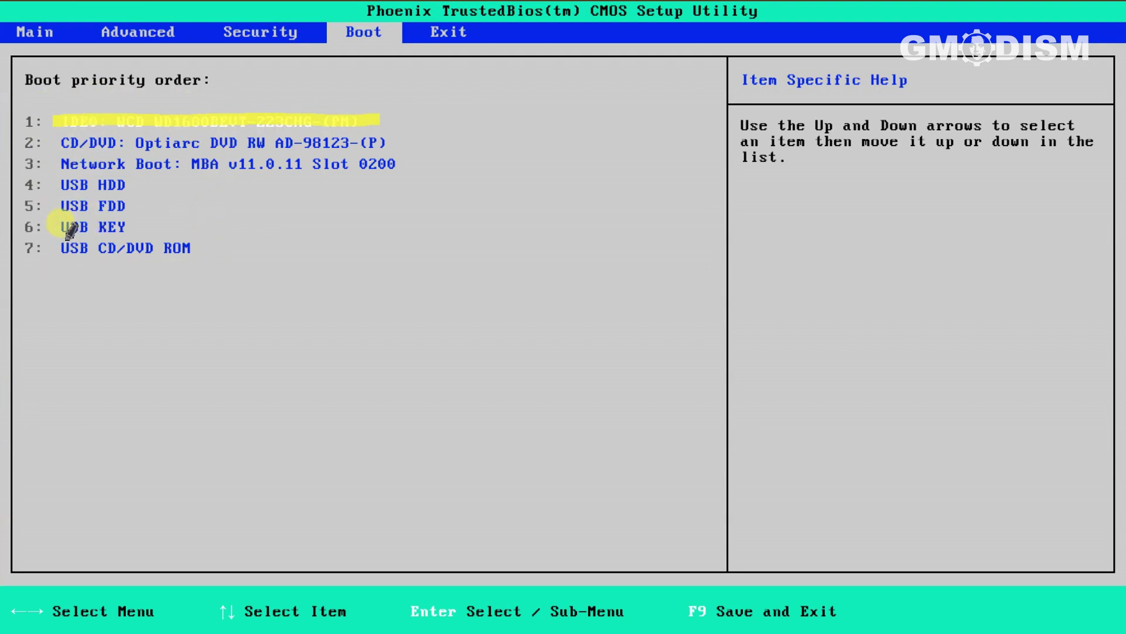
pyautogui.moveTo(69, 232)
pyautogui.mouseDown()
pyautogui.moveTo(140, 224)
pyautogui.moveTo(56, 228)
pyautogui.moveTo(116, 238)
pyautogui.mouseUp()
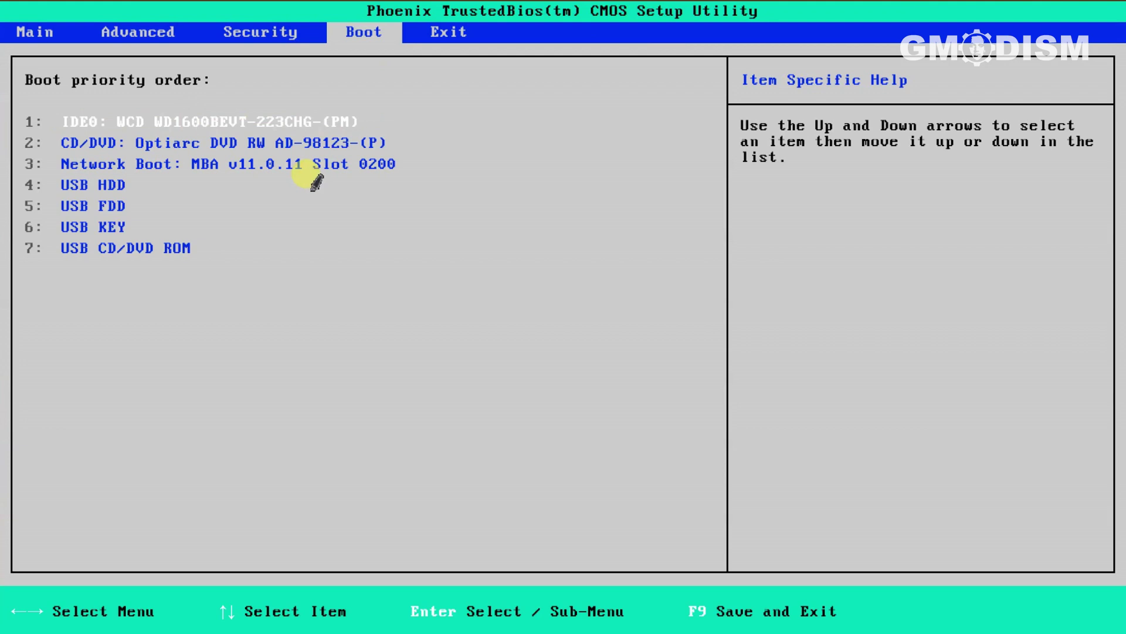
pyautogui.press('Right')
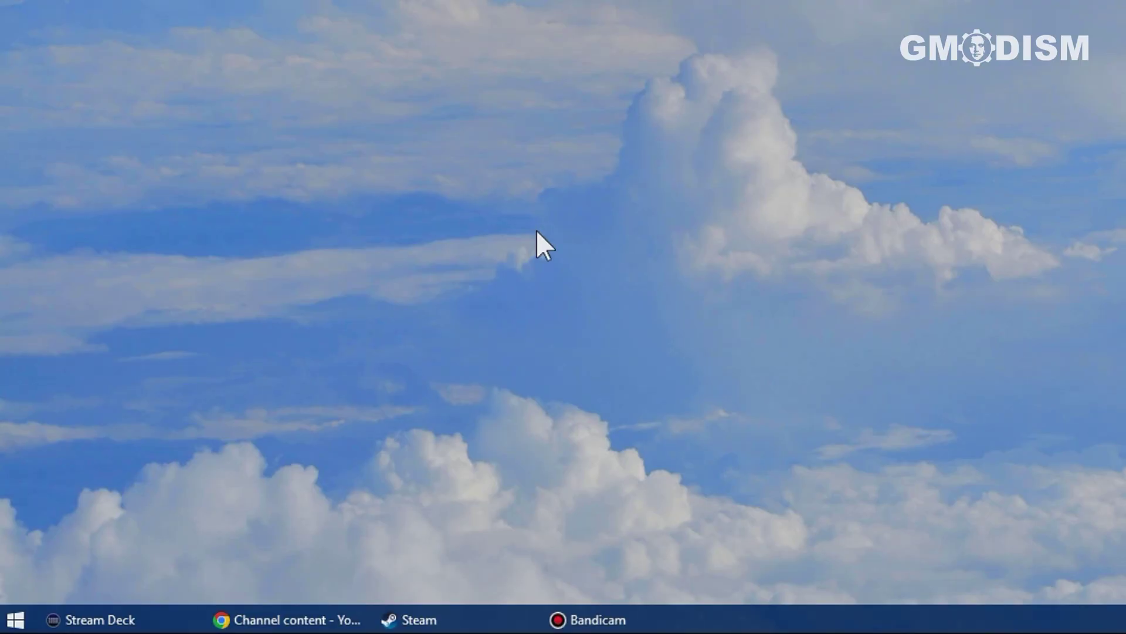
# Step: Open Disk Management, check System Reserved, Source (D:) and Jotunheim (F:), then select (G:)
pyautogui.rightClick(13, 620)
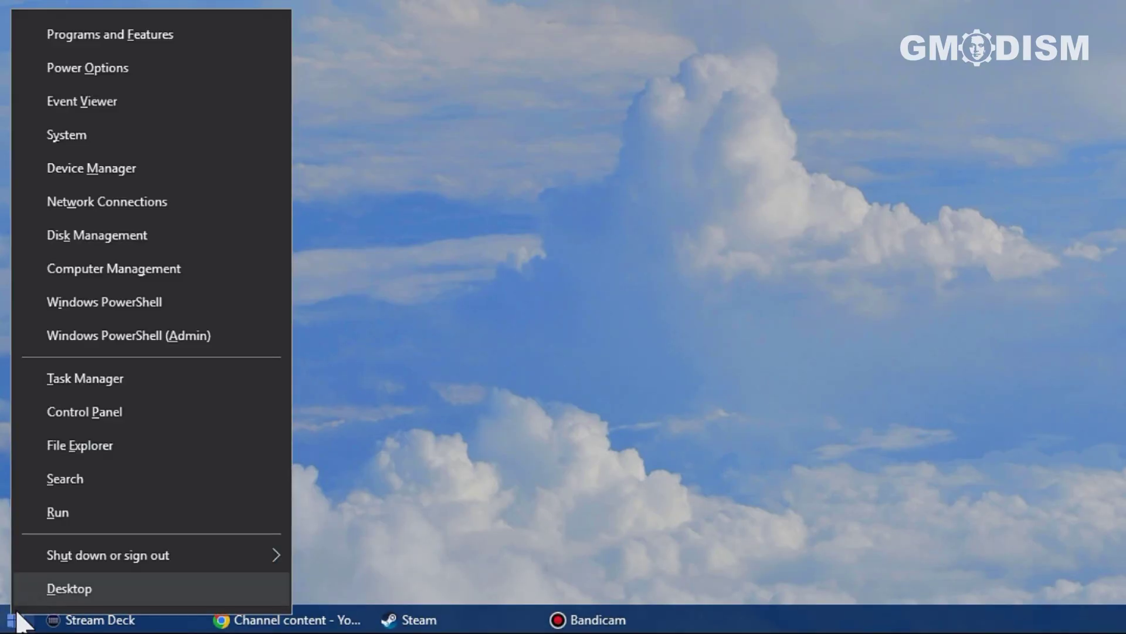
pyautogui.click(235, 233)
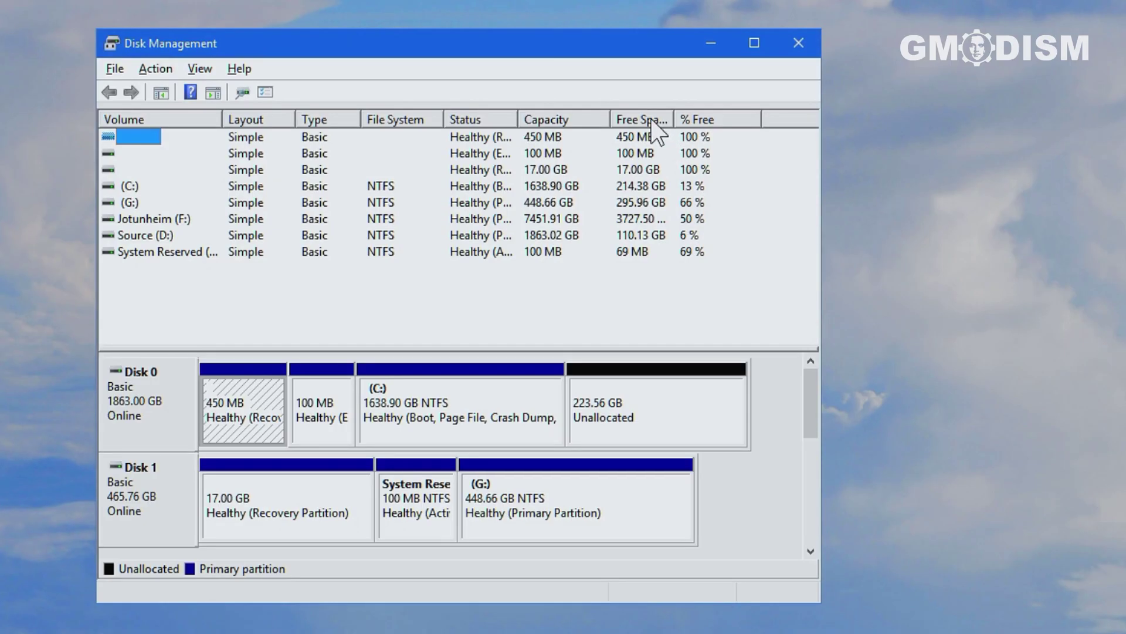
pyautogui.click(165, 251)
pyautogui.click(169, 235)
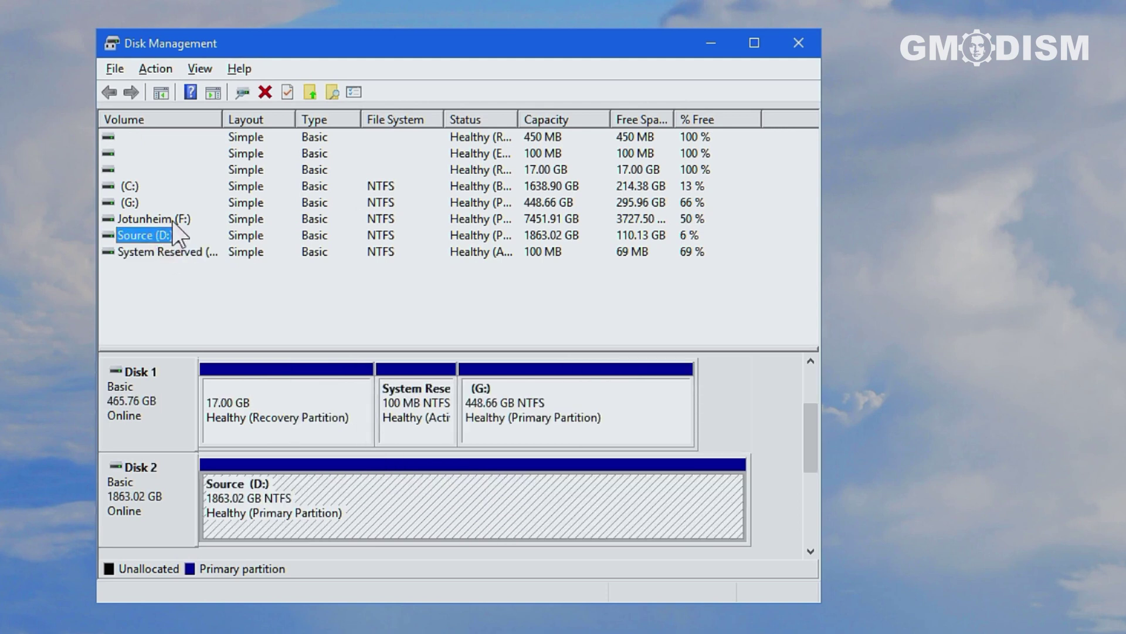
pyautogui.click(171, 218)
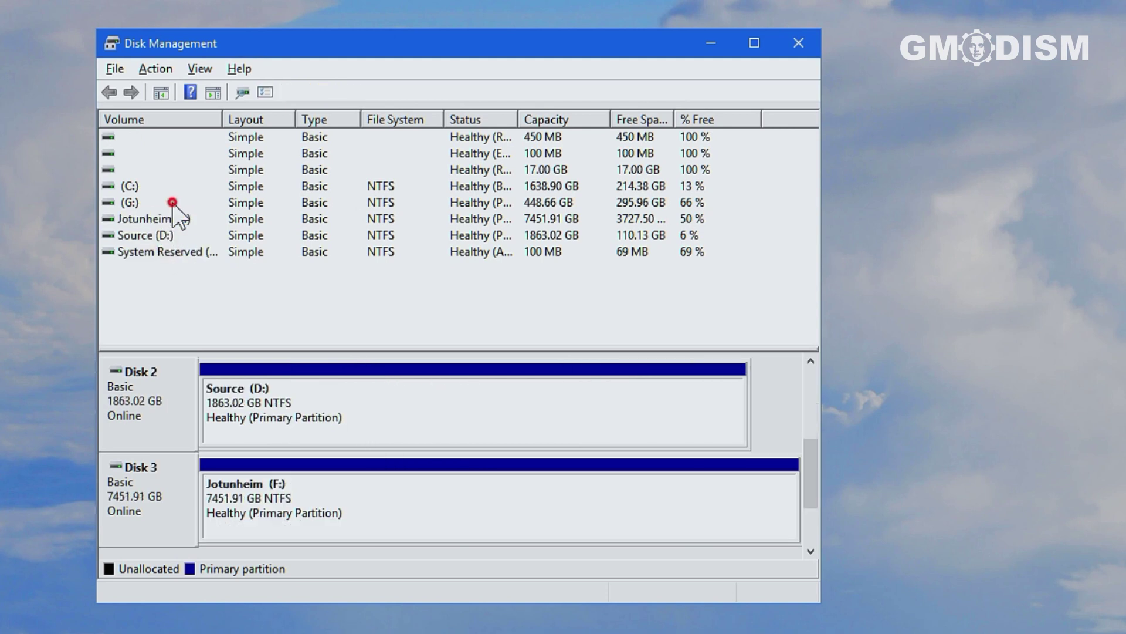
pyautogui.click(131, 202)
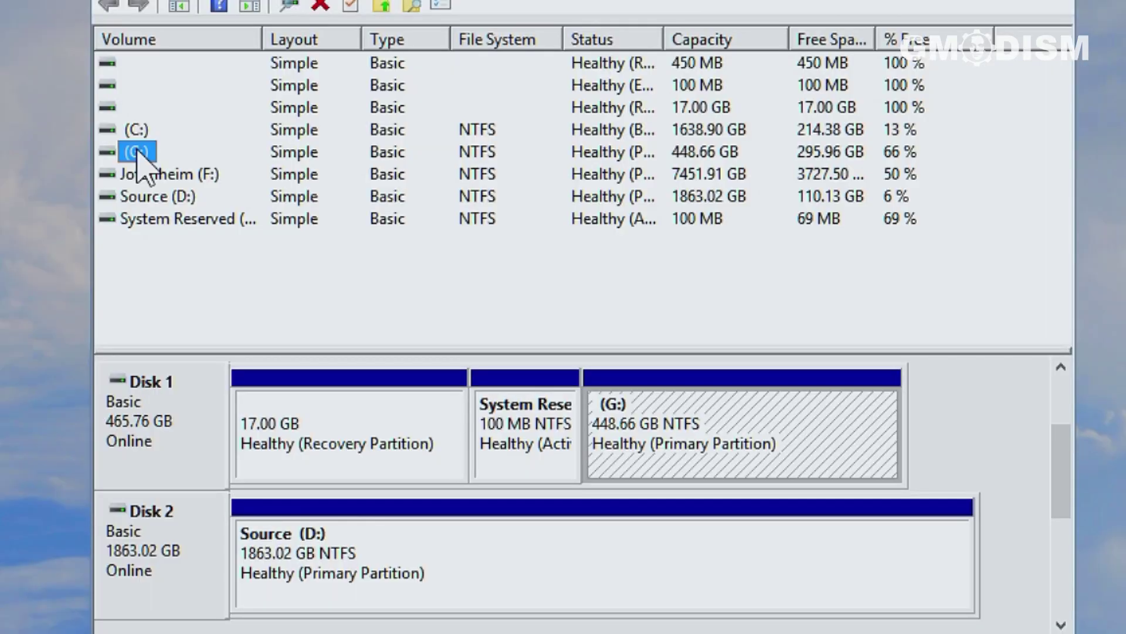
pyautogui.rightClick(141, 203)
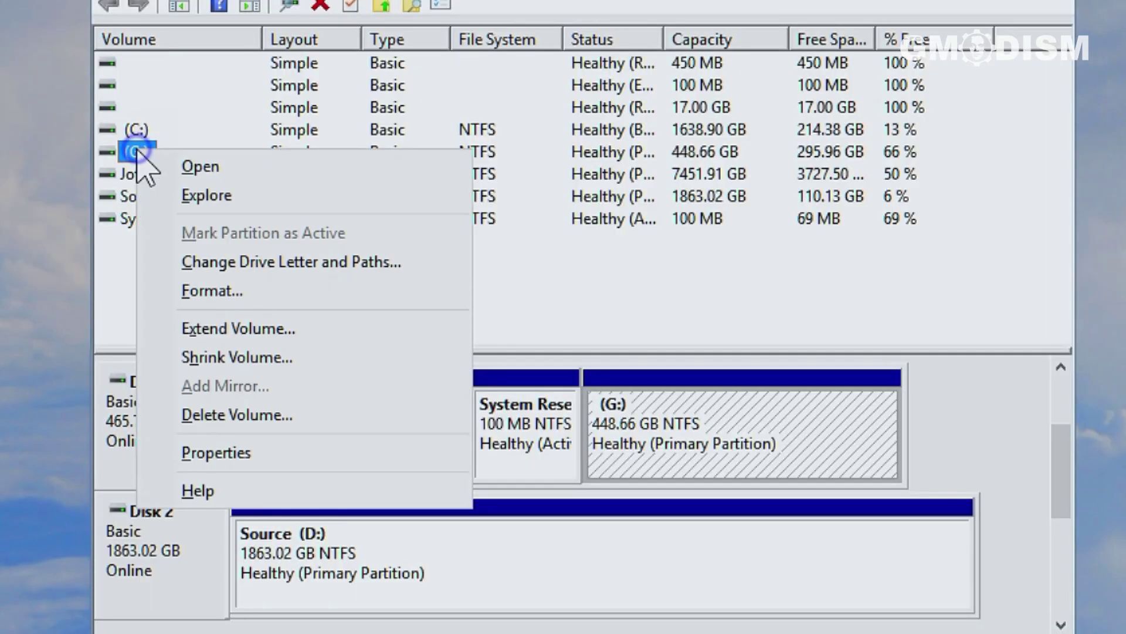
# Step: Browse (G:) and System Reserved (E:) in File Explorer, then open Source (D:)
pyautogui.click(286, 168)
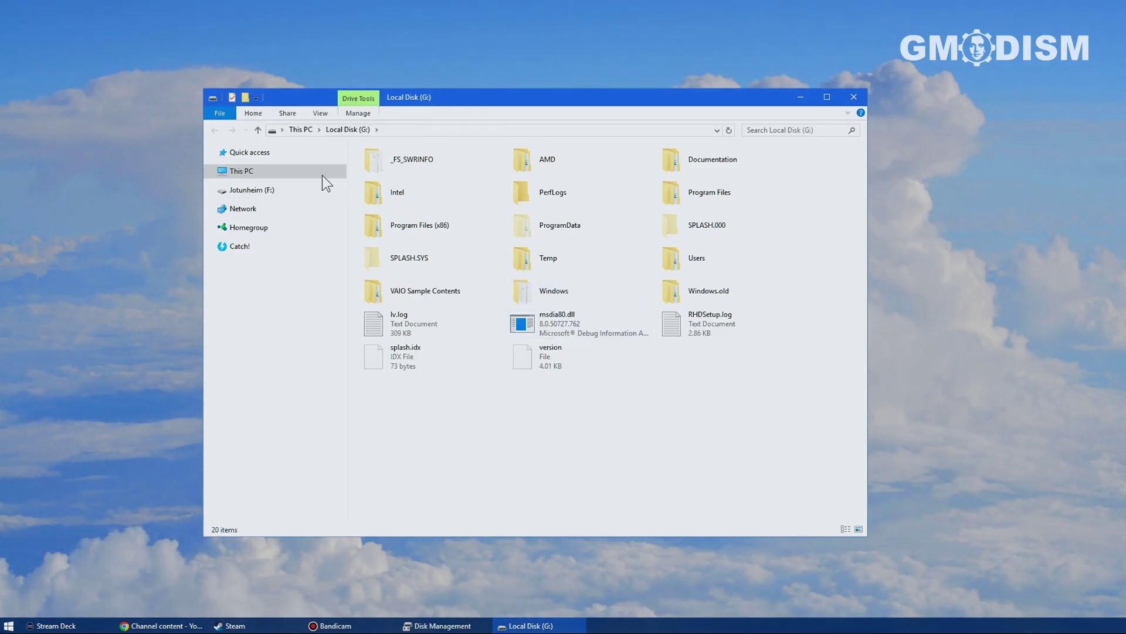
pyautogui.click(300, 130)
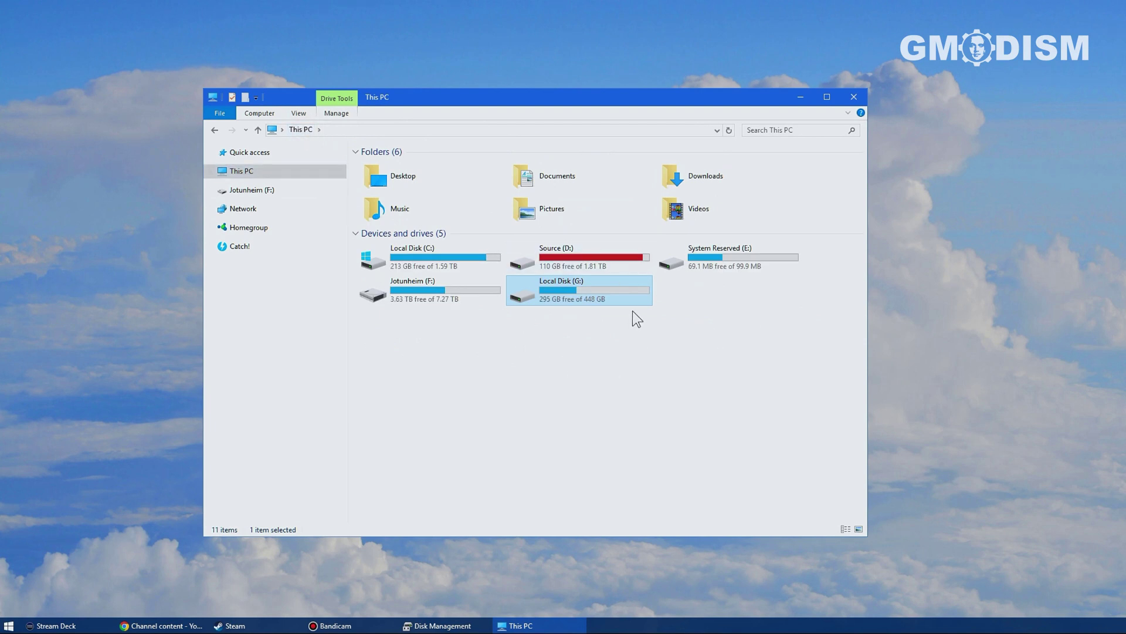
pyautogui.doubleClick(735, 267)
pyautogui.hotkey('alt', 'Left')
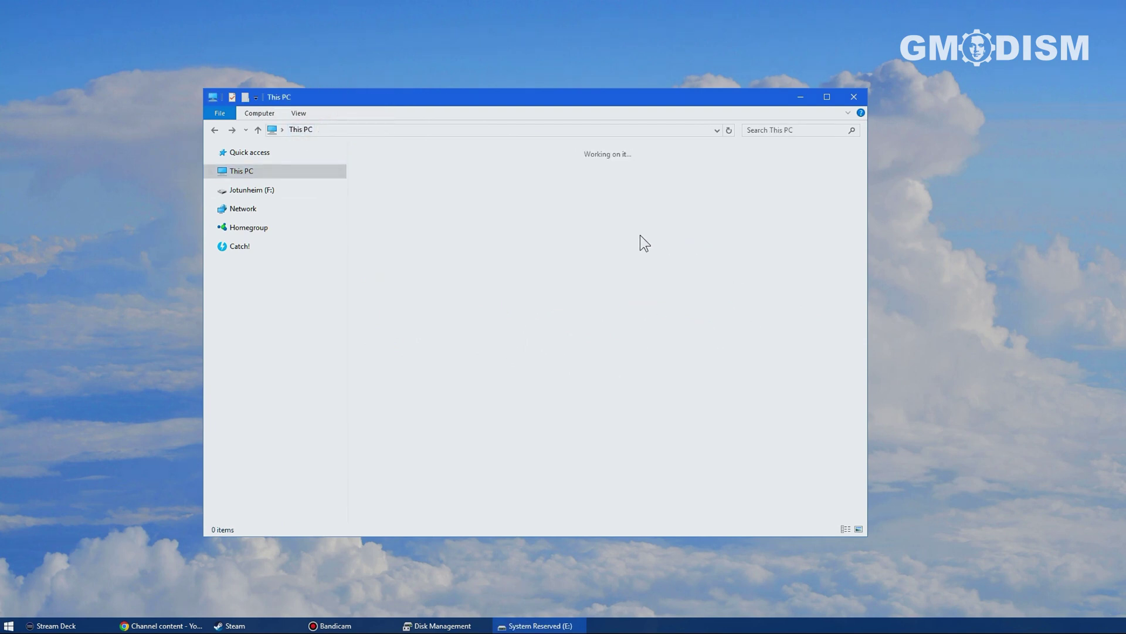
pyautogui.click(431, 263)
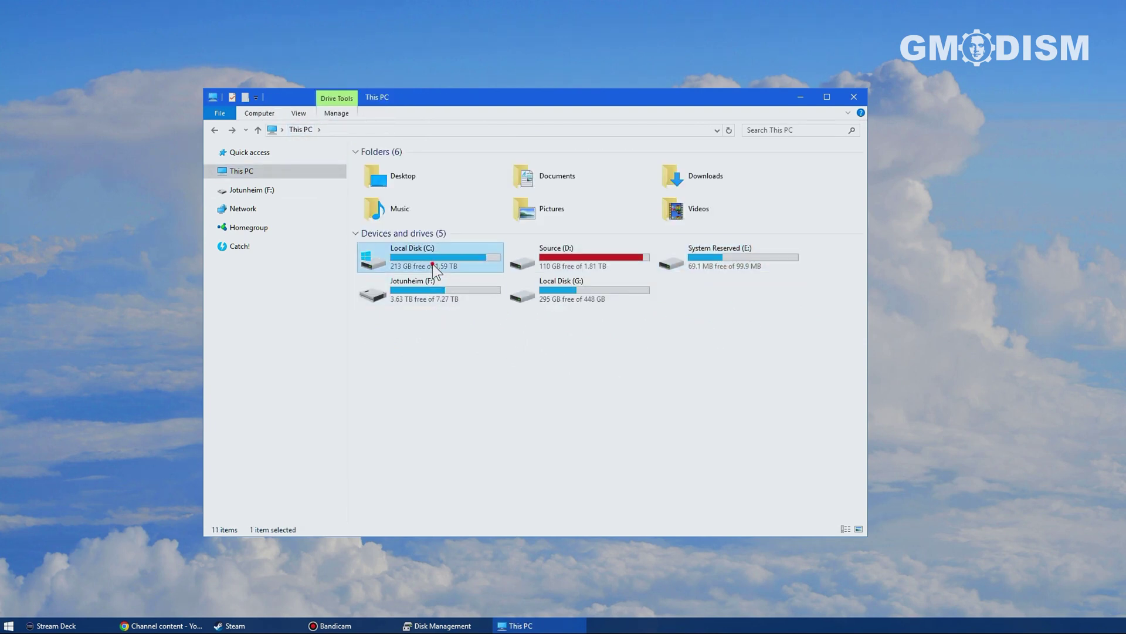
pyautogui.doubleClick(610, 257)
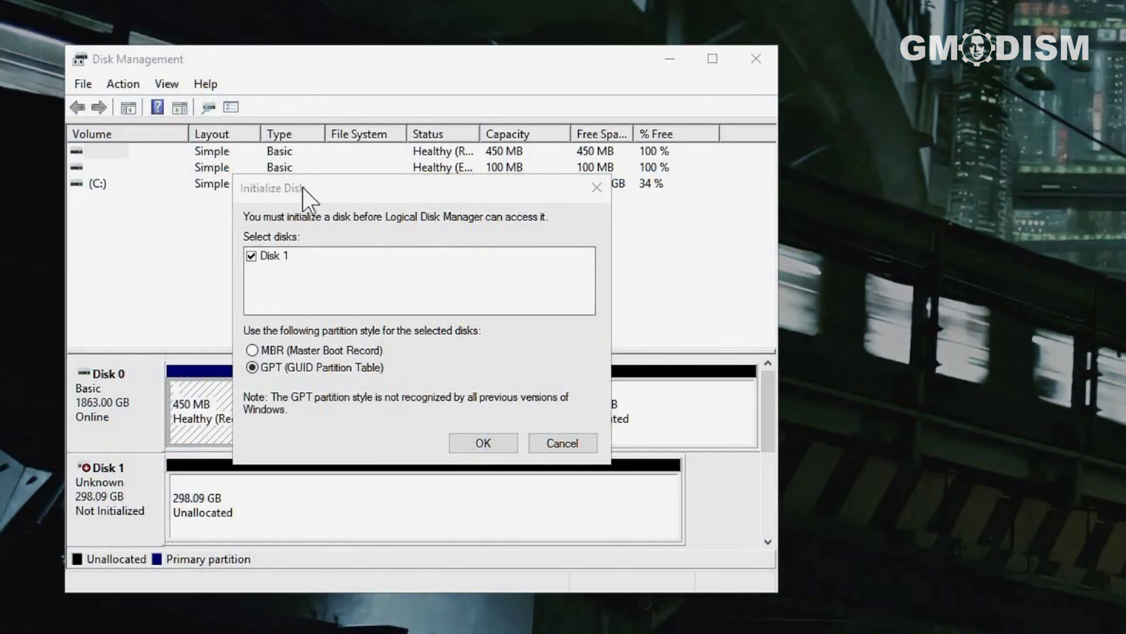
# Step: Initialize the 298.09 GB Disk 1 with GPT, after briefly trying MBR
pyautogui.click(287, 191)
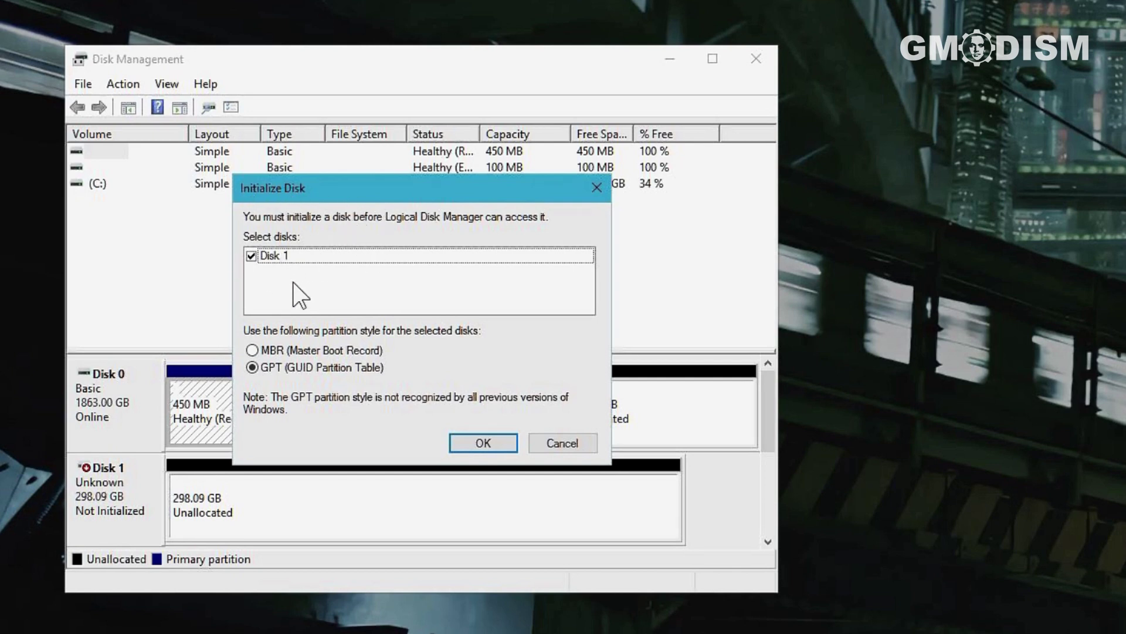
pyautogui.click(297, 356)
pyautogui.click(252, 371)
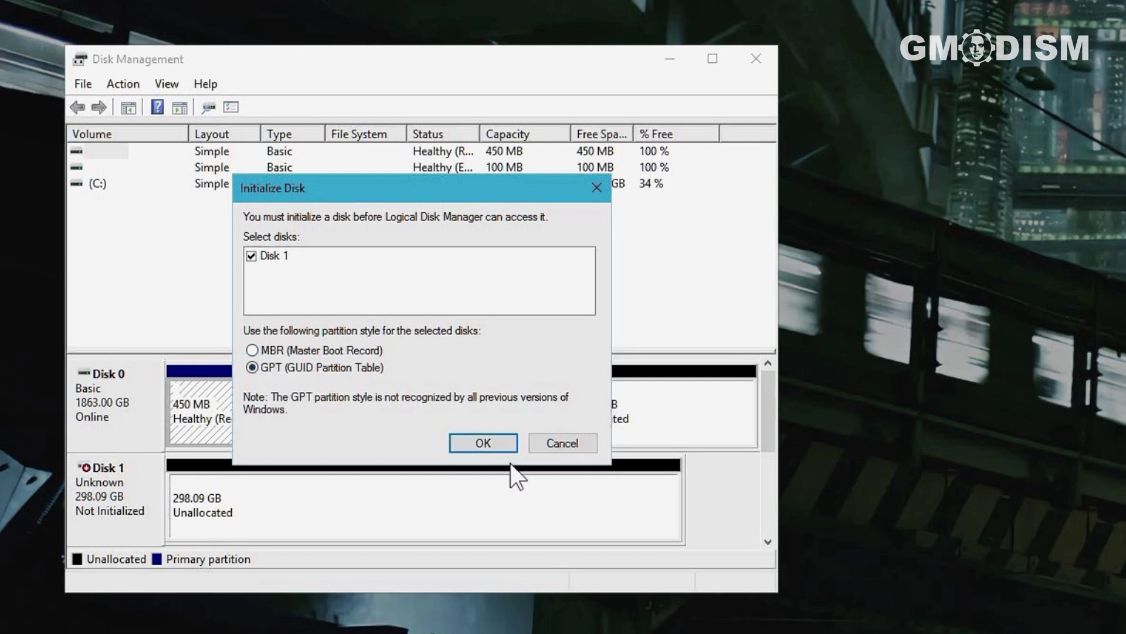
pyautogui.click(485, 445)
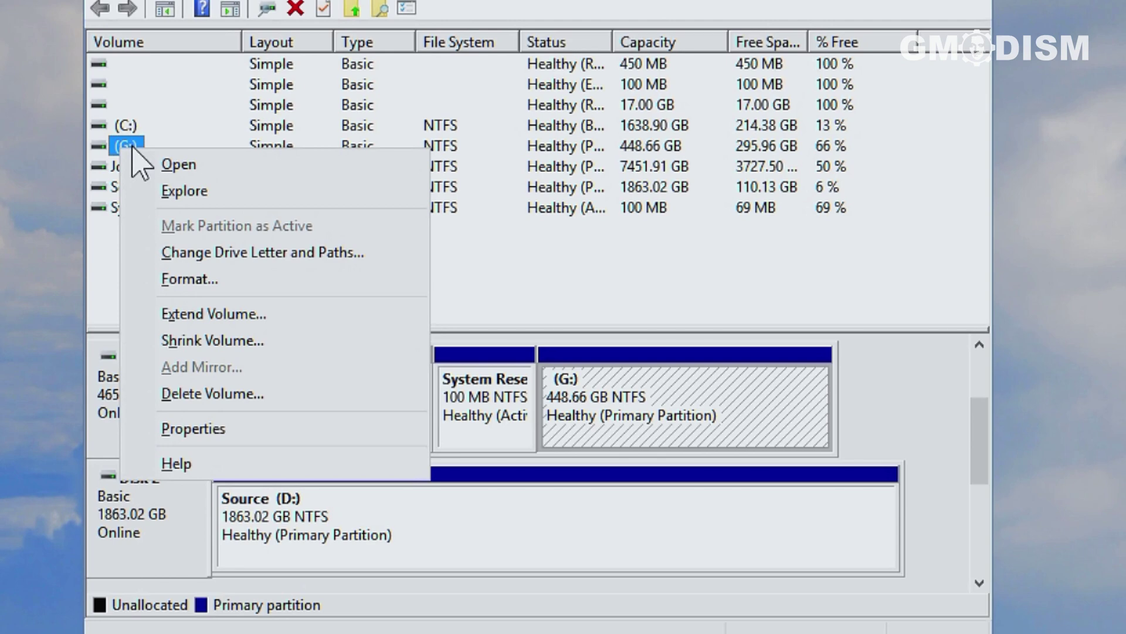
# Step: Delete the (G:) volume, forcing deletion of the in-use partition
pyautogui.click(225, 400)
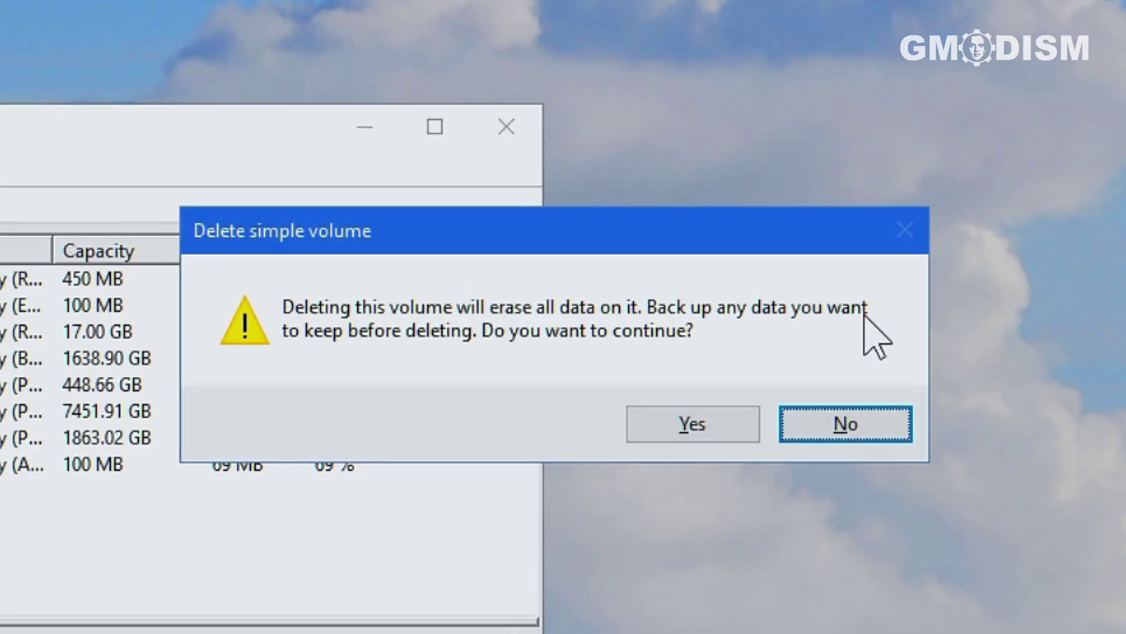
pyautogui.click(711, 424)
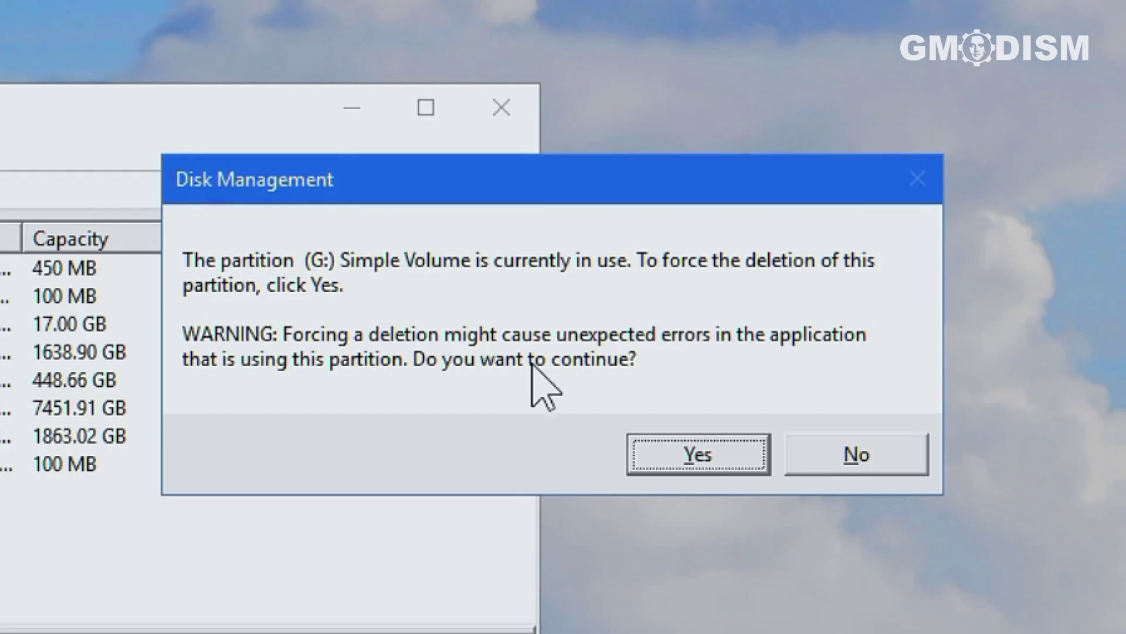
pyautogui.moveTo(402, 188); pyautogui.dragTo(860, 203)
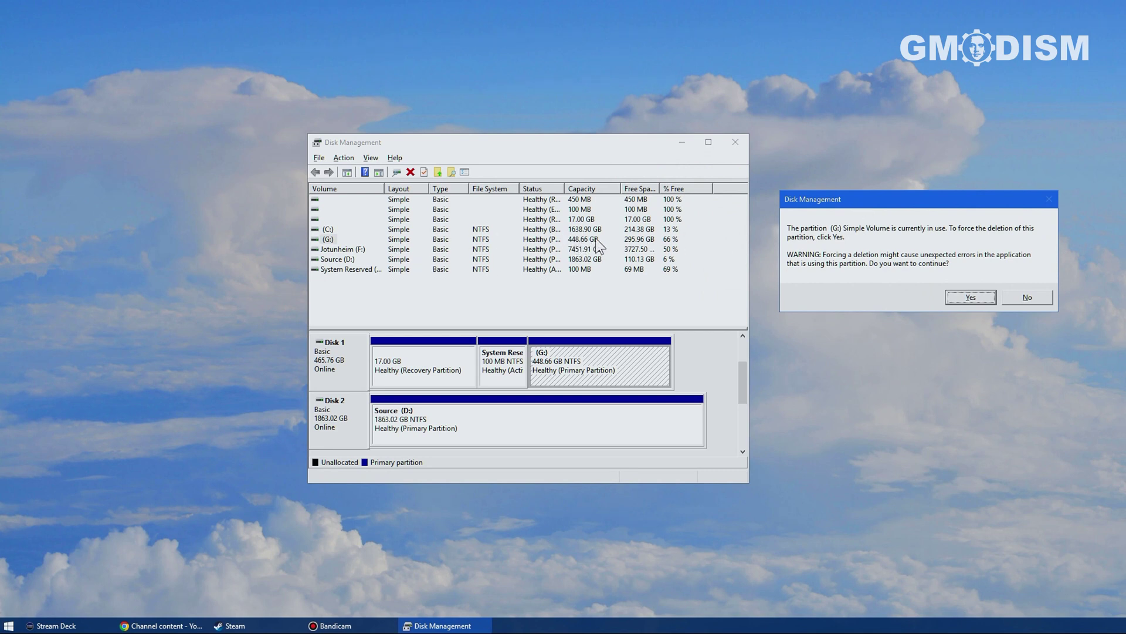
pyautogui.click(963, 297)
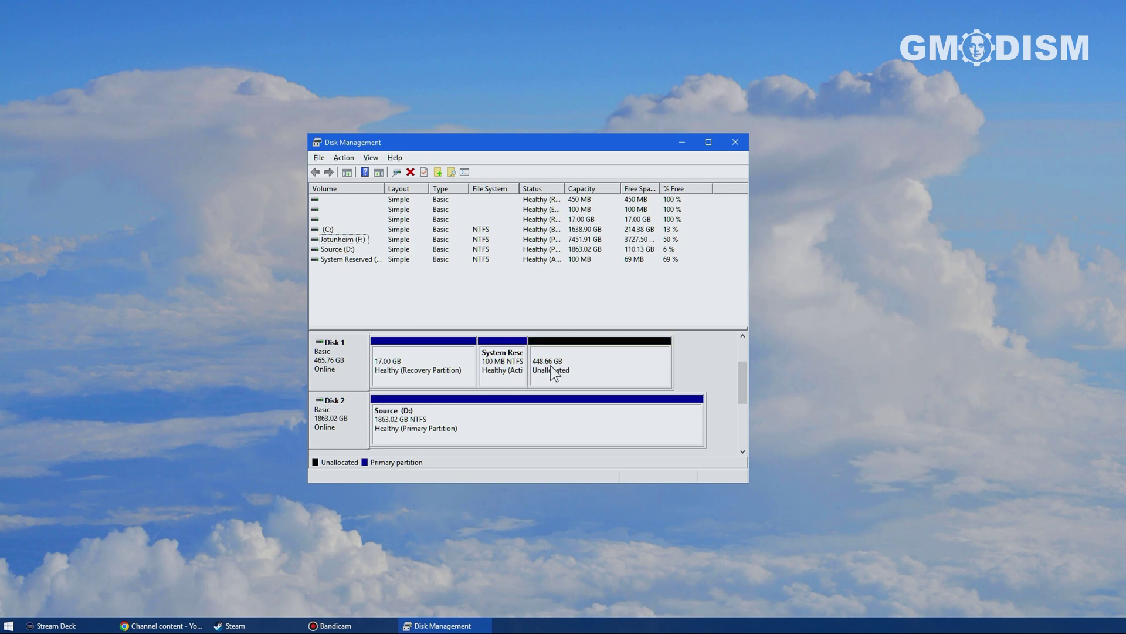
# Step: Delete Disk 1's System Reserved partition, then check the 17 GB recovery partition's options
pyautogui.rightClick(492, 354)
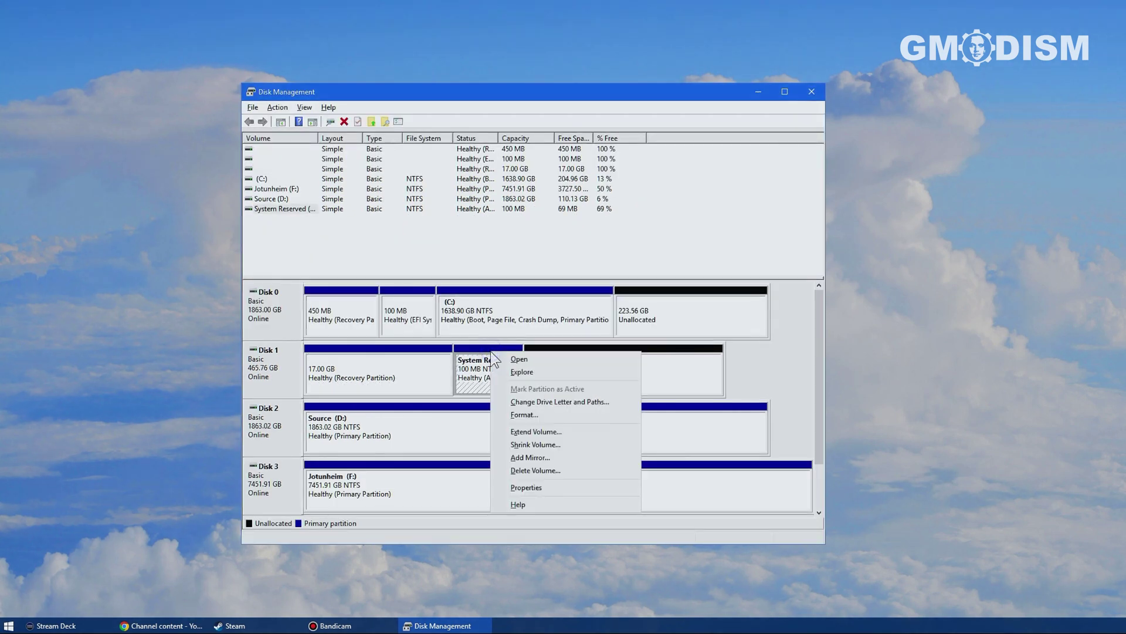
pyautogui.click(552, 469)
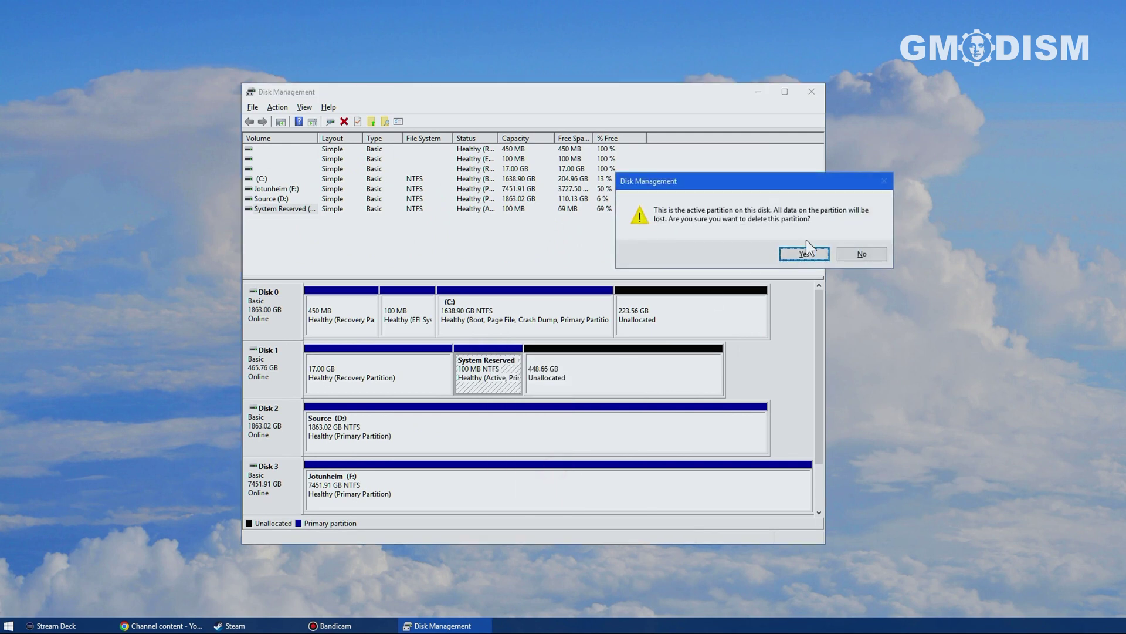
pyautogui.click(805, 254)
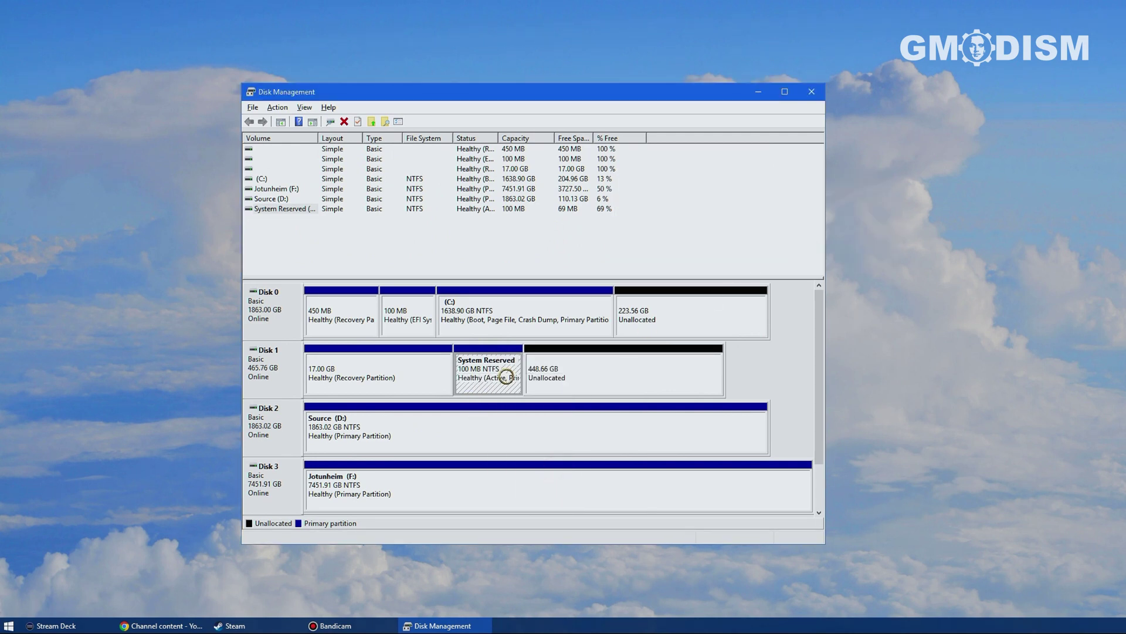
pyautogui.rightClick(421, 377)
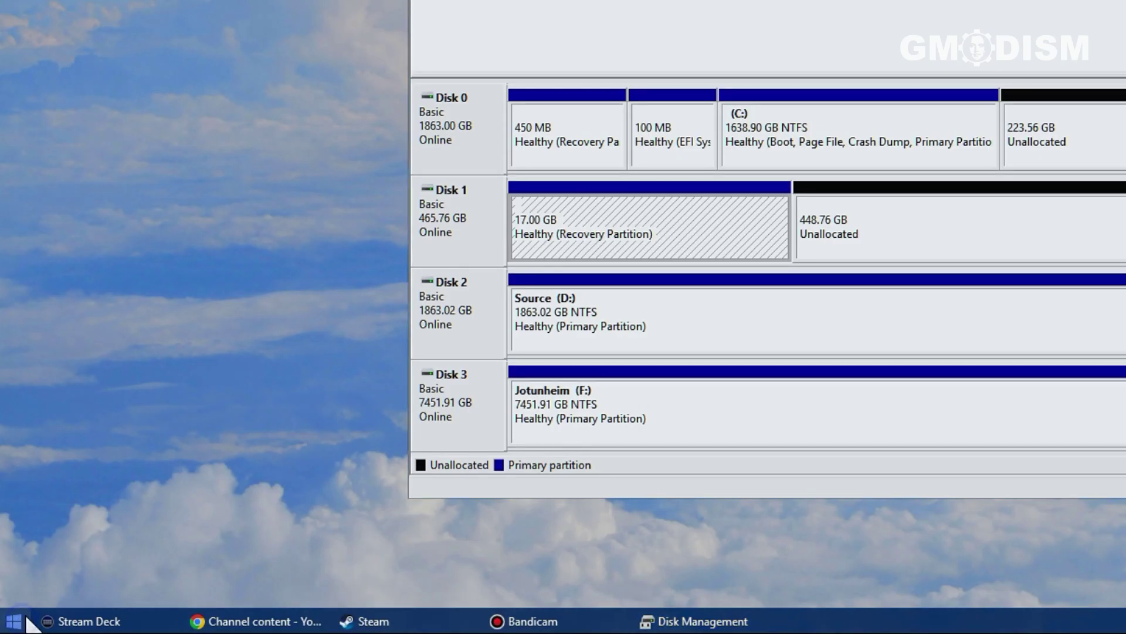
pyautogui.rightClick(12, 625)
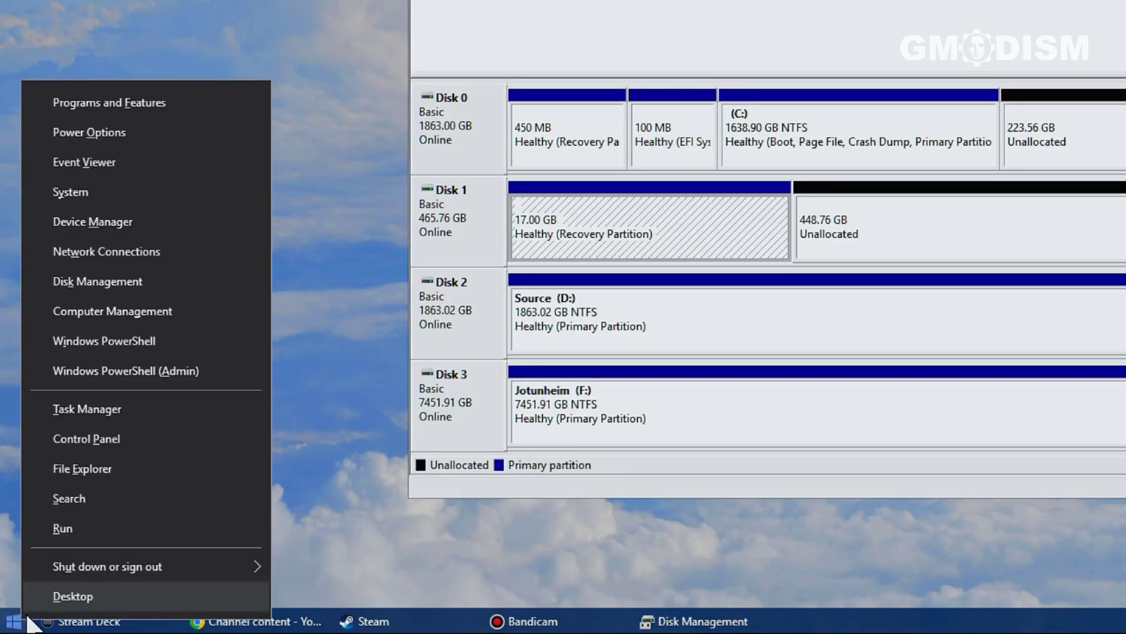
# Step: In admin PowerShell, start diskpart, list the disks and select disk 1
pyautogui.click(233, 369)
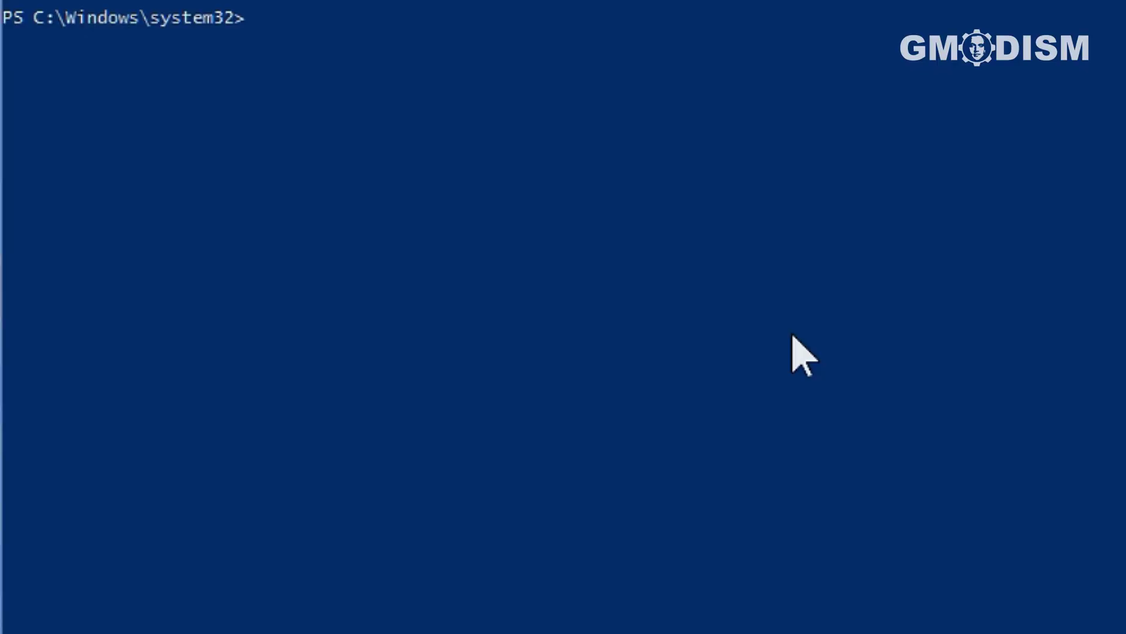
pyautogui.write('diskpart')
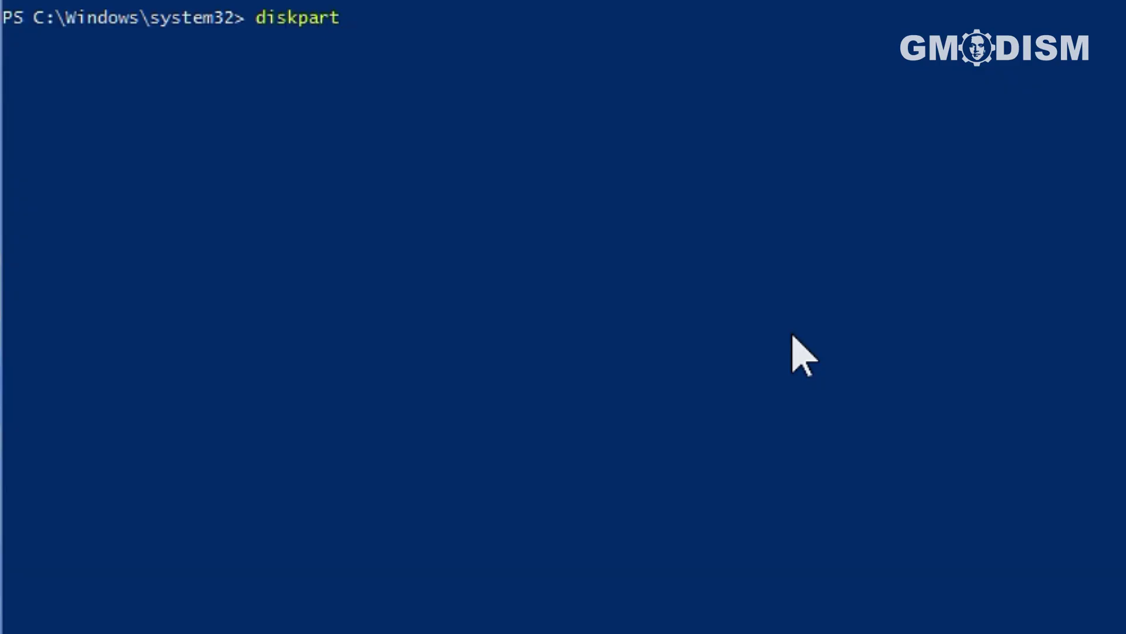
pyautogui.press('Return')
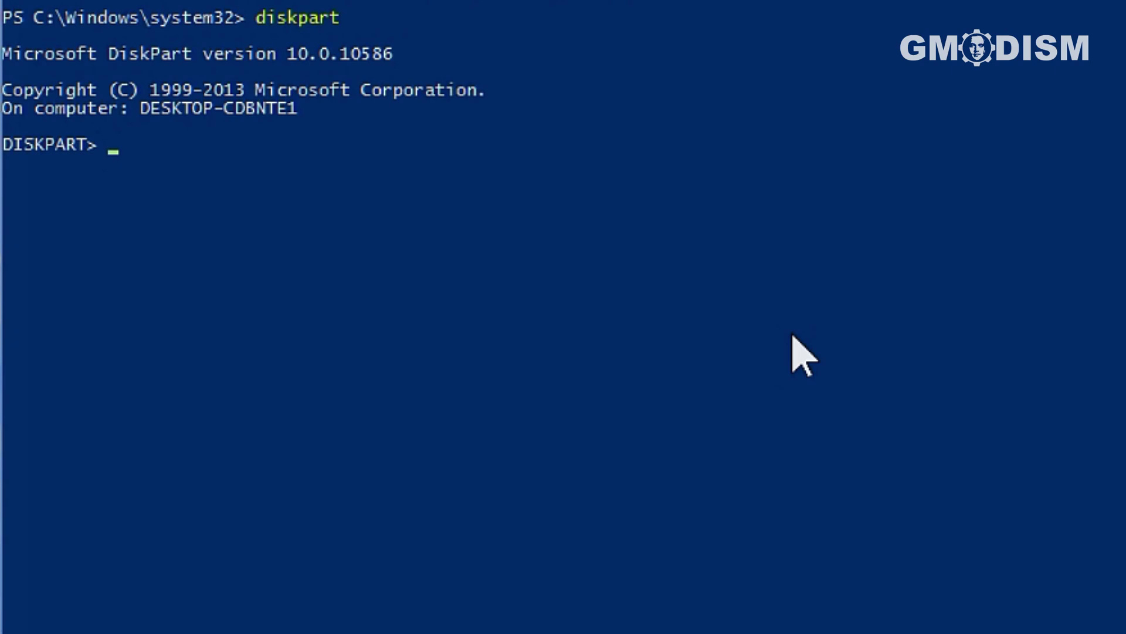
pyautogui.write('l')
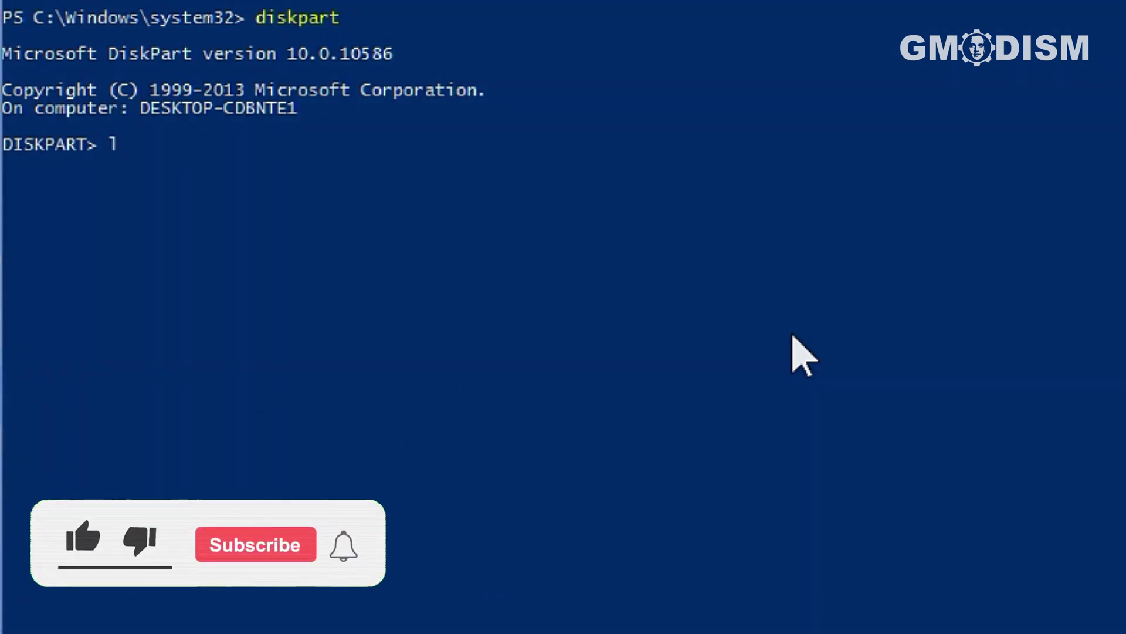
pyautogui.write('ist disk')
pyautogui.press('Return')
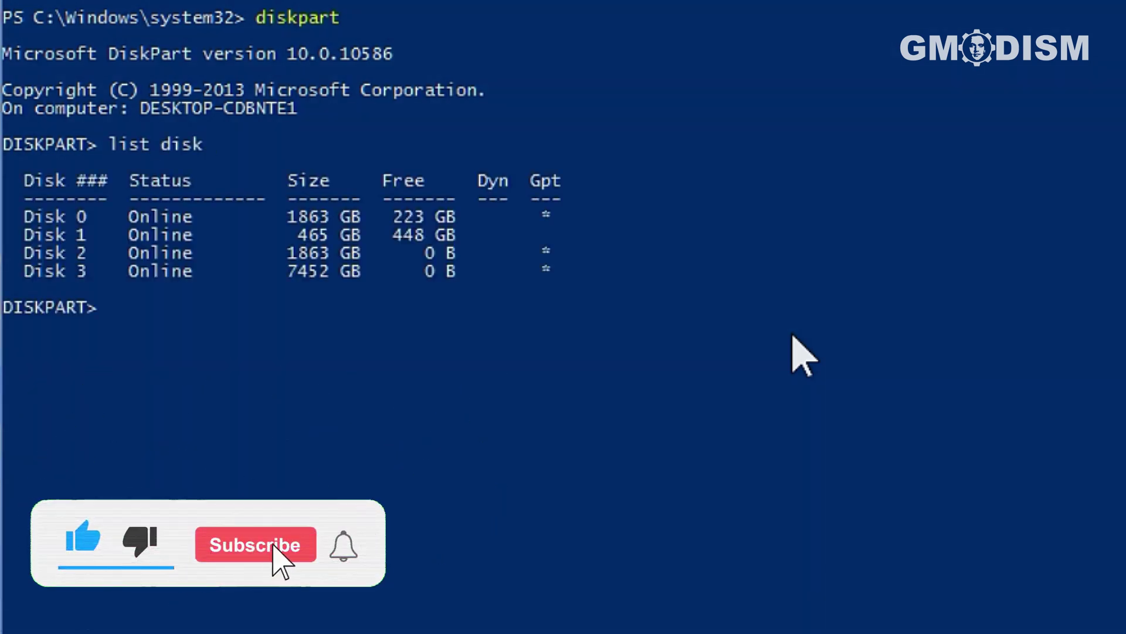
pyautogui.write('select ')
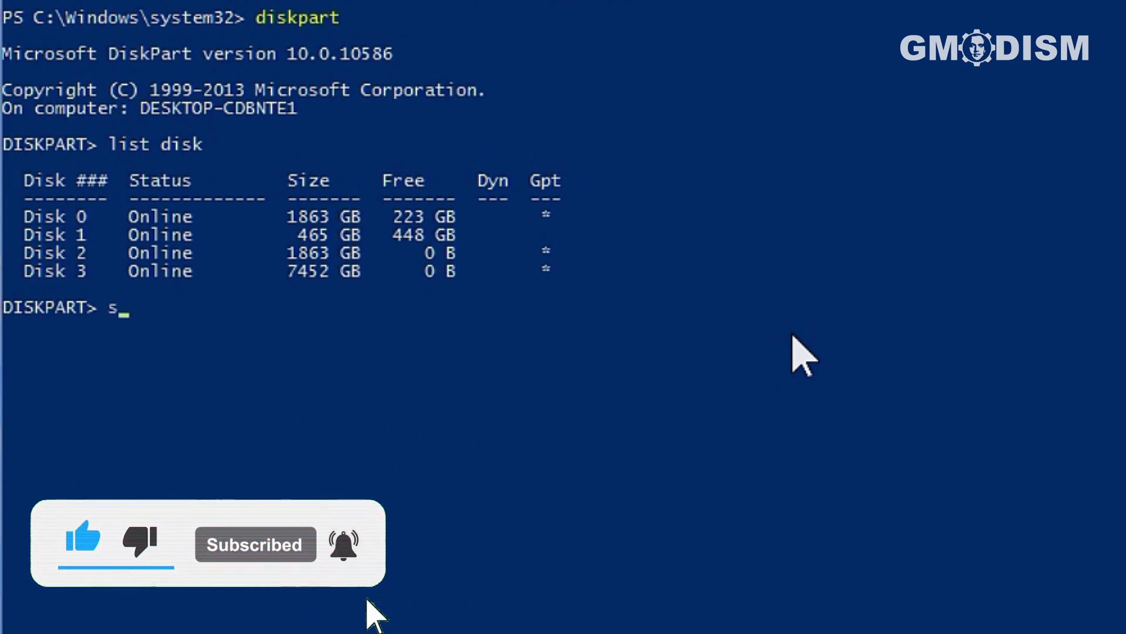
pyautogui.write('disk 1')
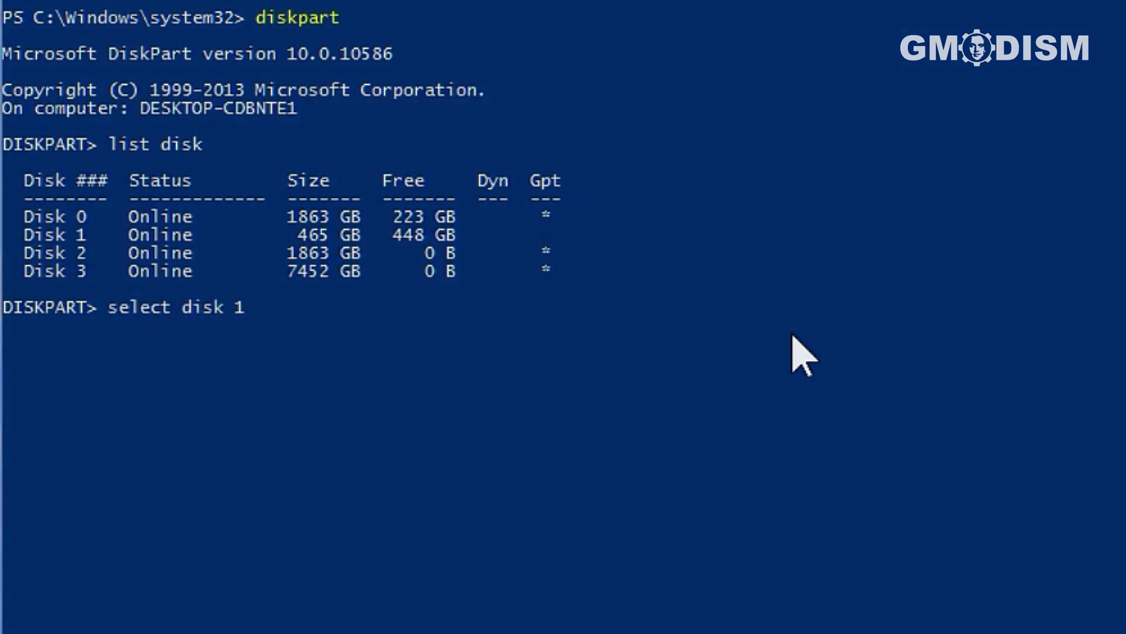
pyautogui.press('Return')
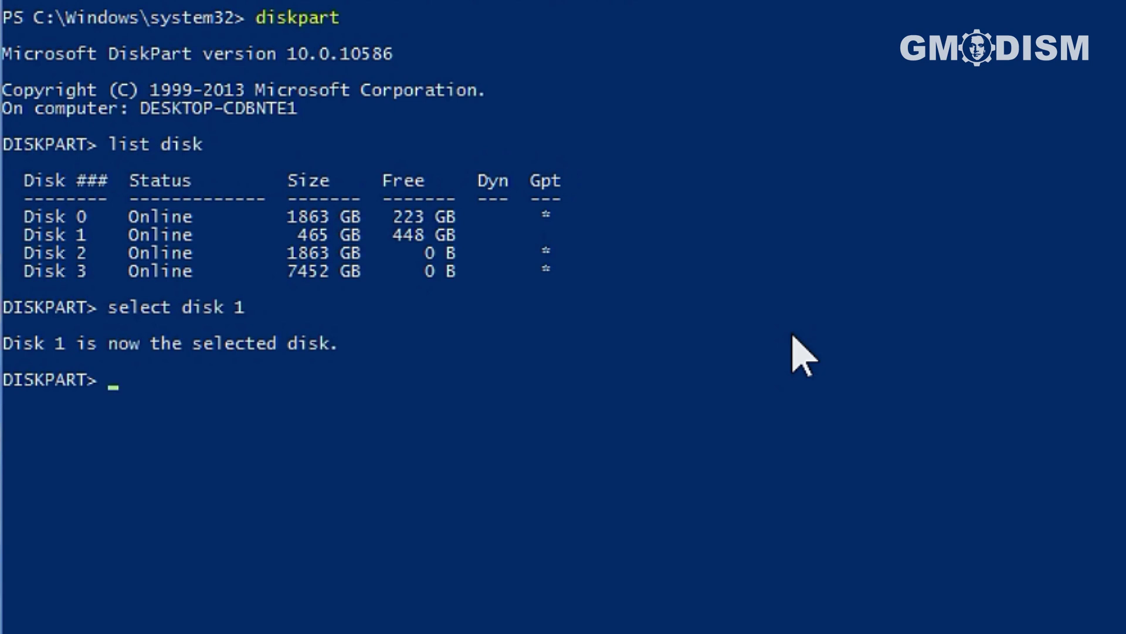
# Step: List Disk 1's partitions, select partition 1 and force-delete it with delete part override
pyautogui.write('list part')
pyautogui.press('Return')
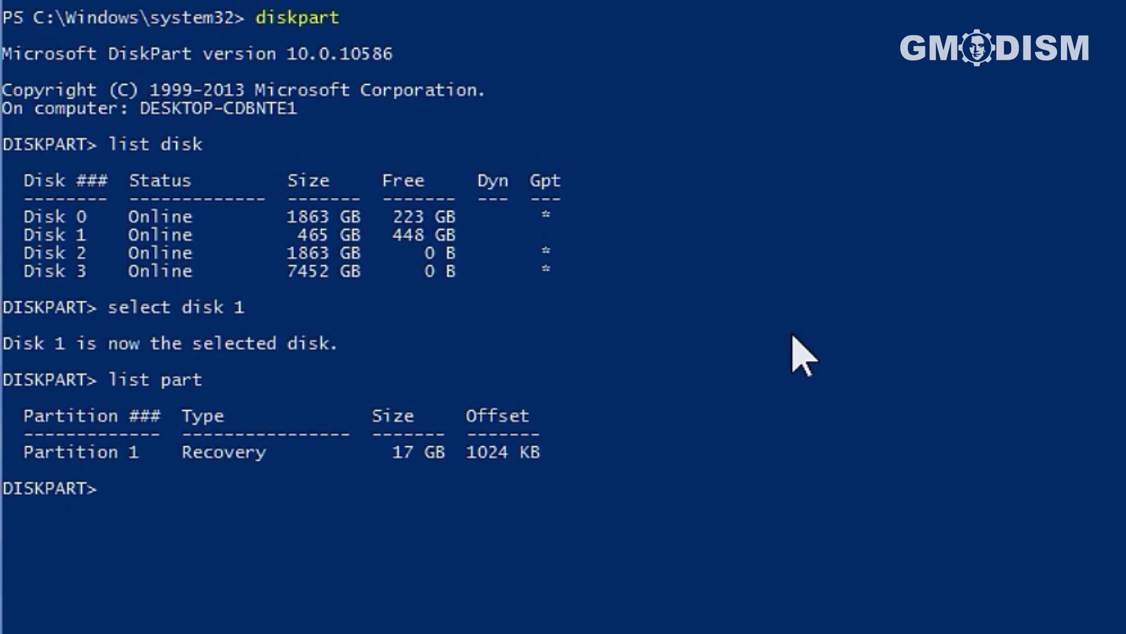
pyautogui.write('select part 1')
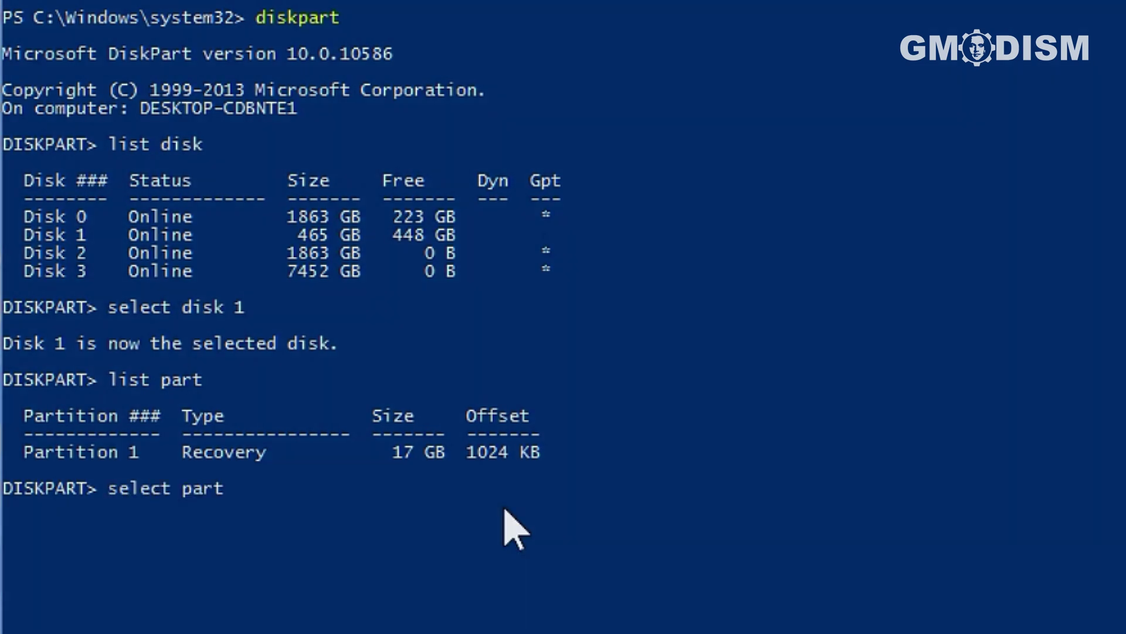
pyautogui.press('Return')
pyautogui.write('del')
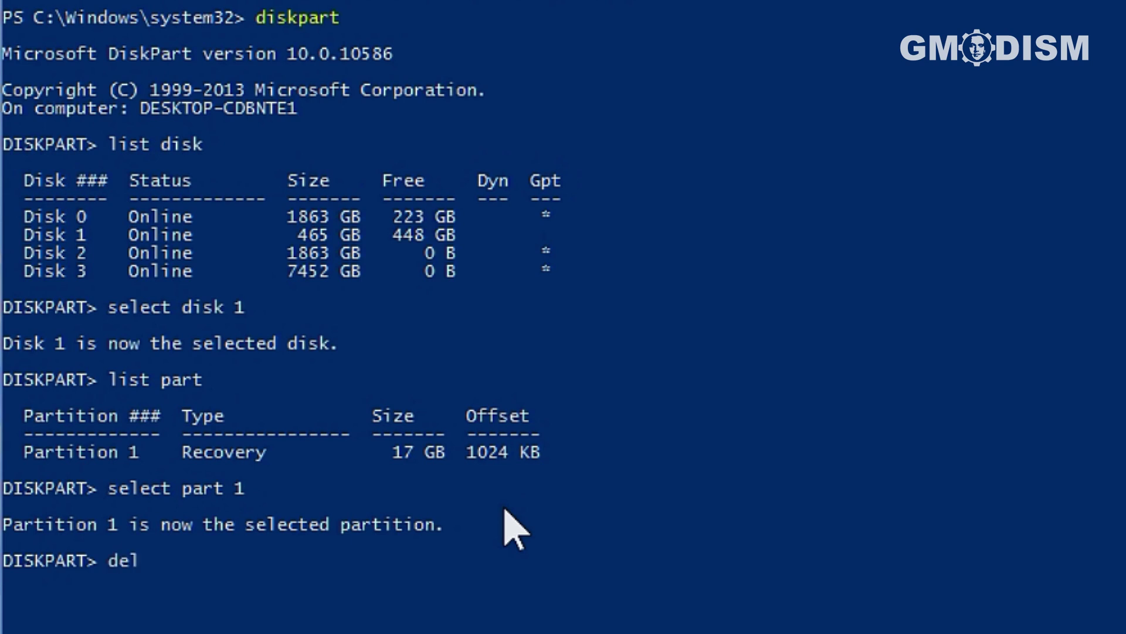
pyautogui.write('ete part overri')
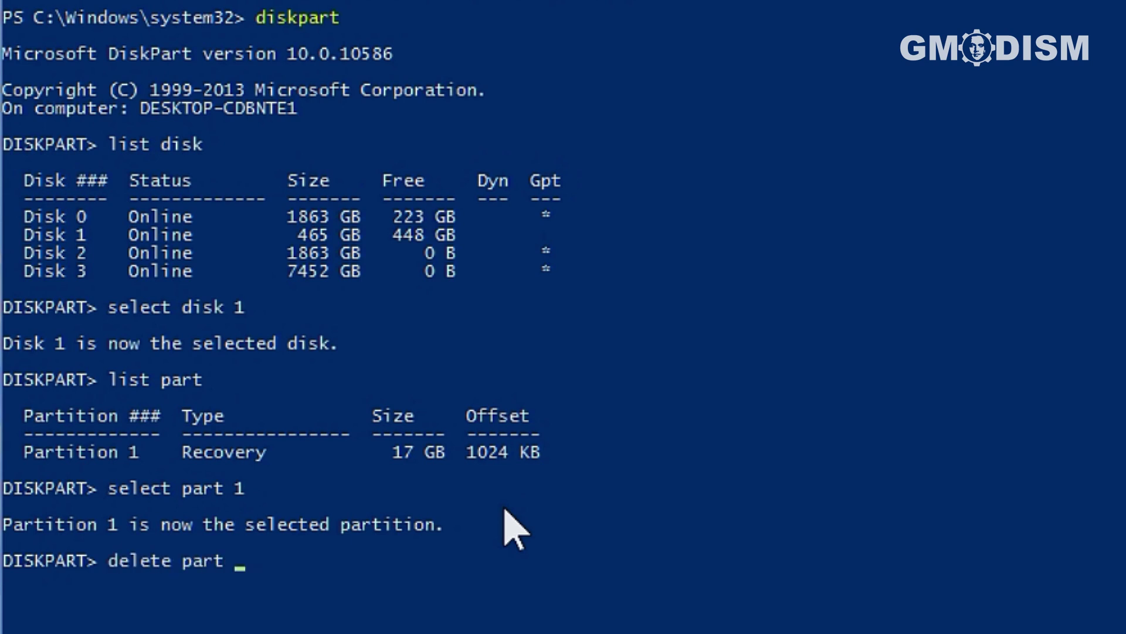
pyautogui.write('de')
pyautogui.press('Return')
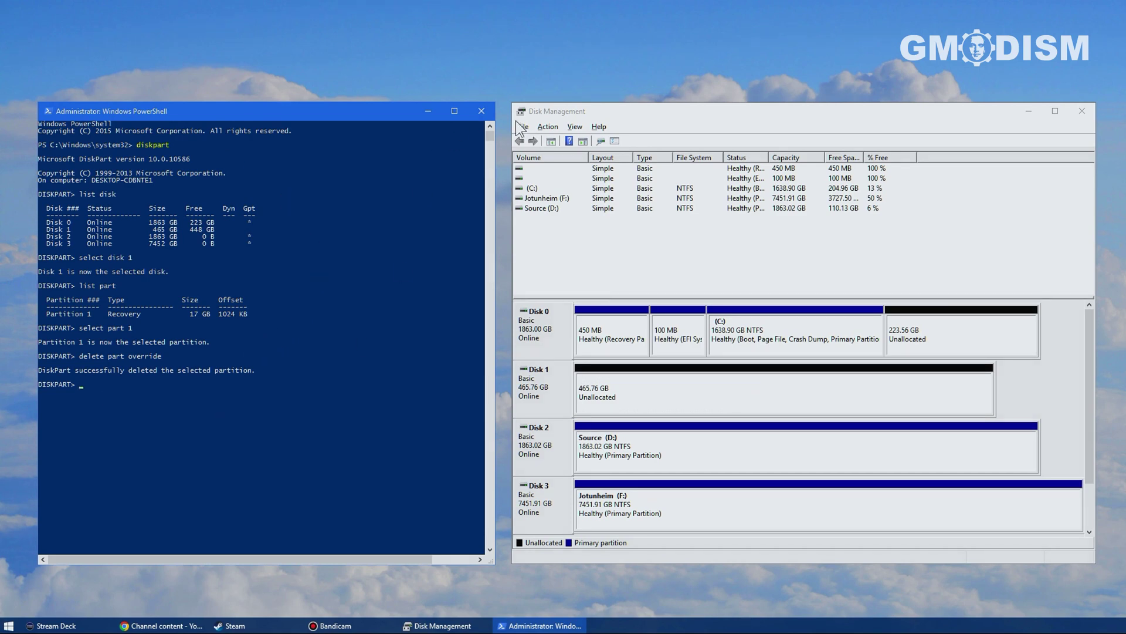
# Step: Start the New Simple Volume wizard on Disk 1's unallocated space
pyautogui.click(481, 111)
pyautogui.click(795, 389)
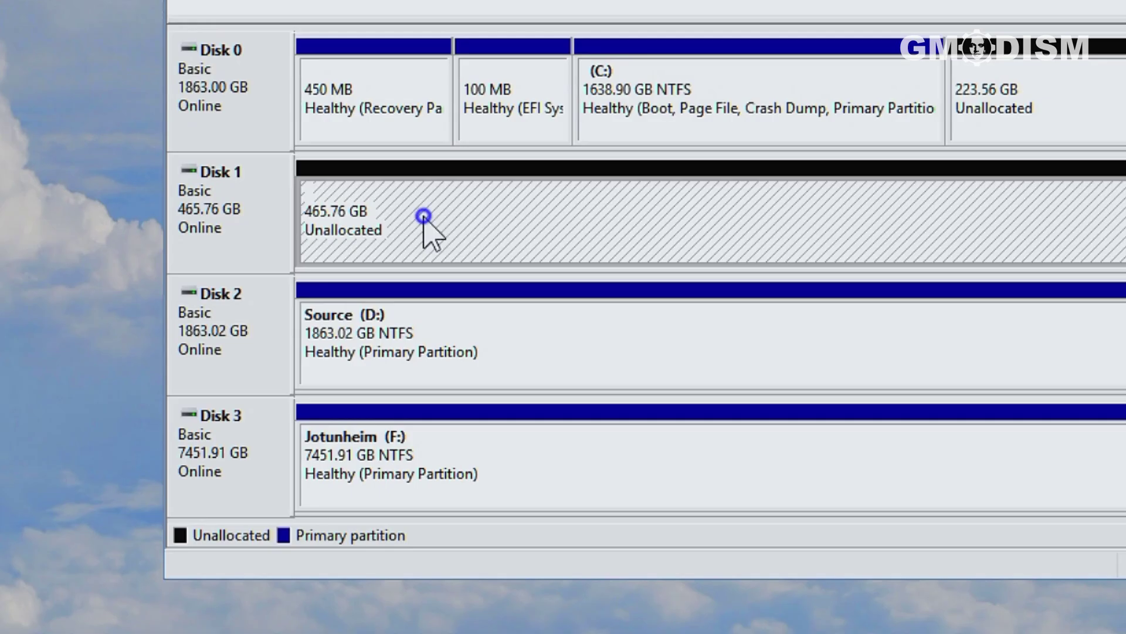
pyautogui.rightClick(635, 391)
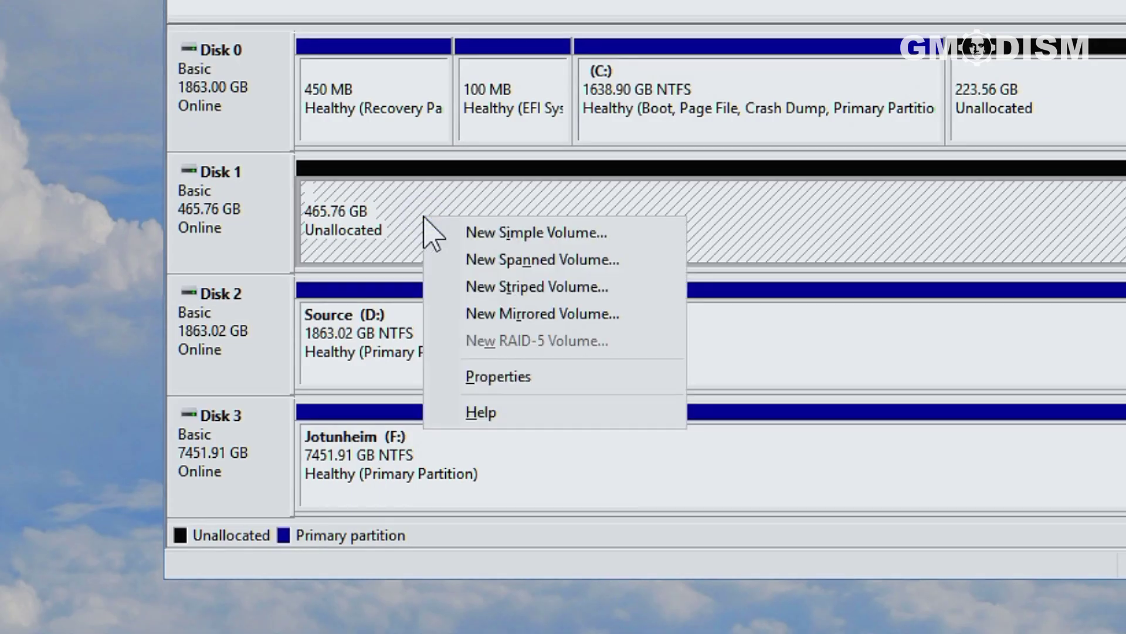
pyautogui.click(640, 234)
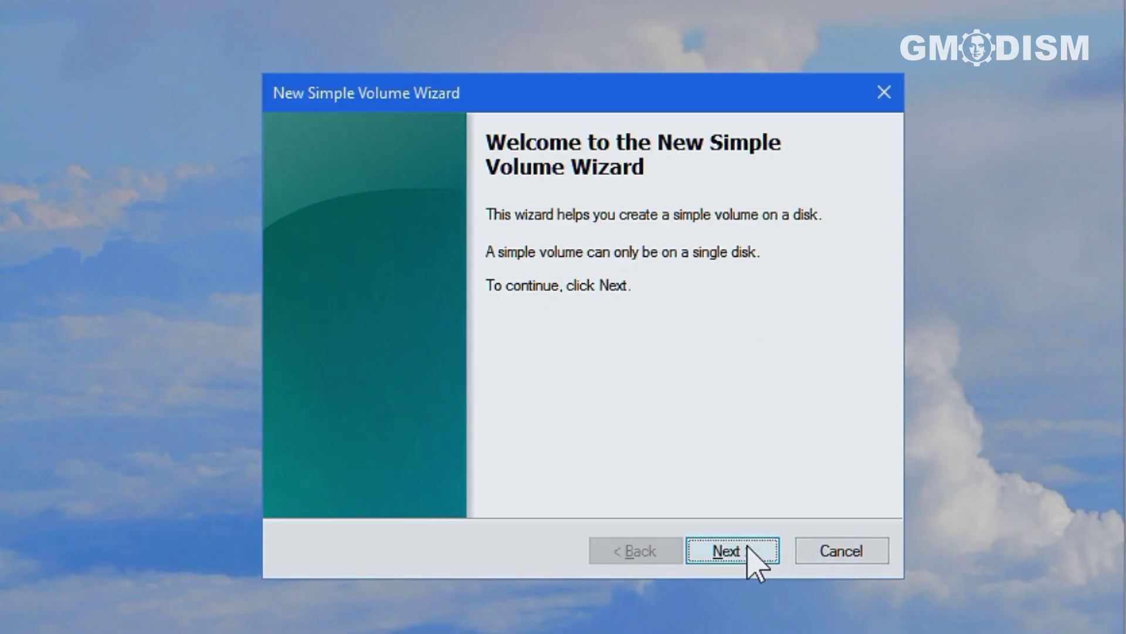
pyautogui.click(749, 547)
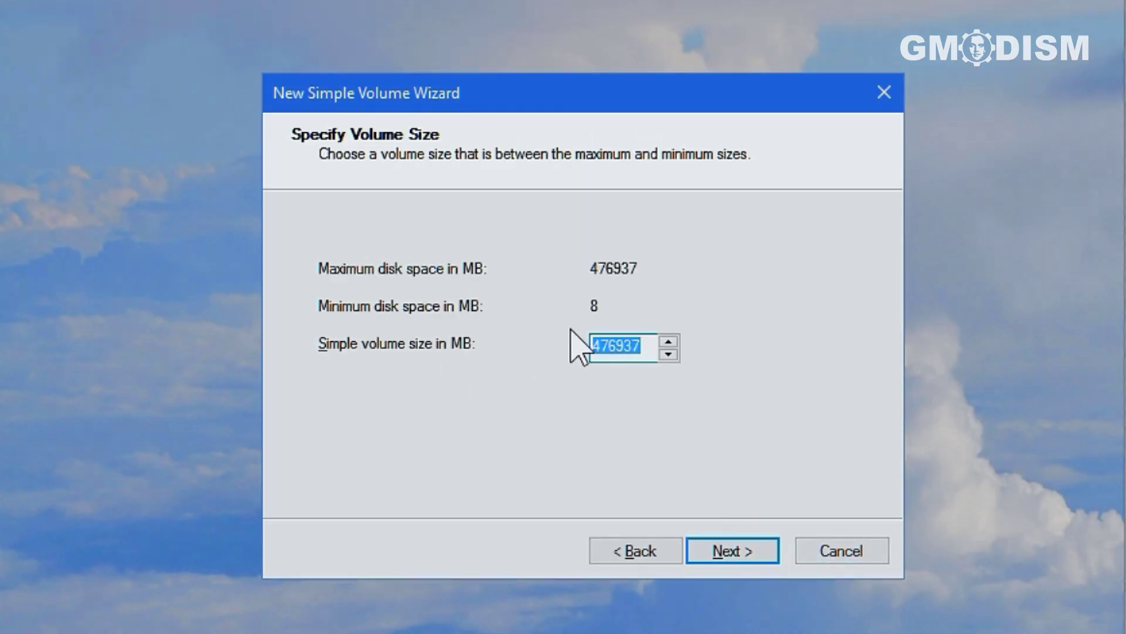
# Step: Keep the volume size at the full 476937 MB and continue
pyautogui.click(662, 345)
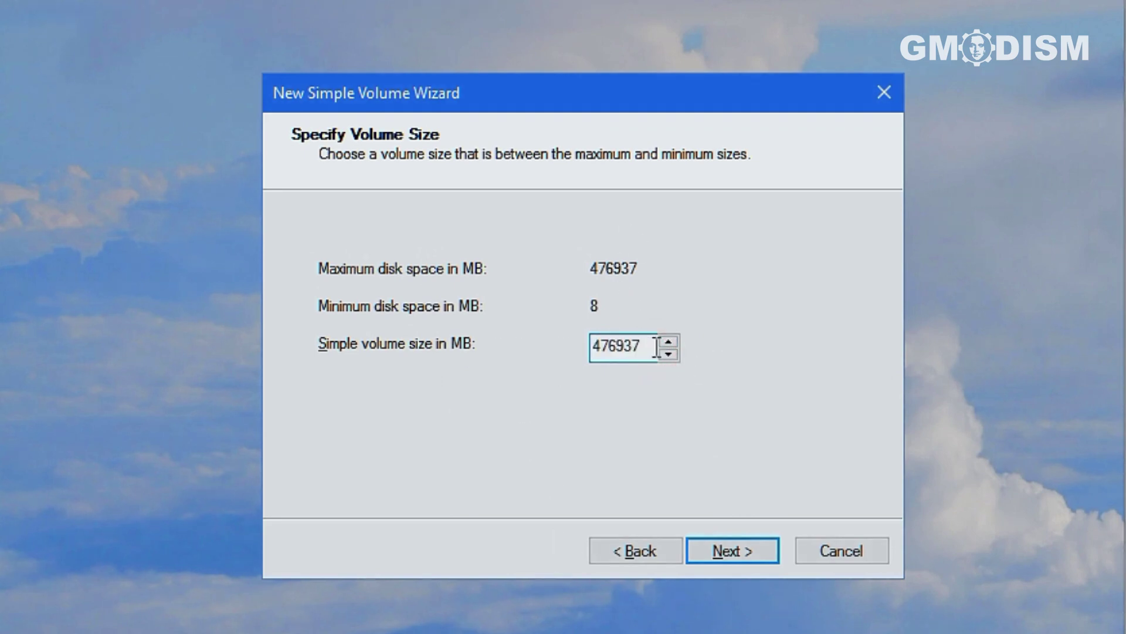
pyautogui.click(667, 340)
pyautogui.moveTo(650, 346); pyautogui.dragTo(530, 349)
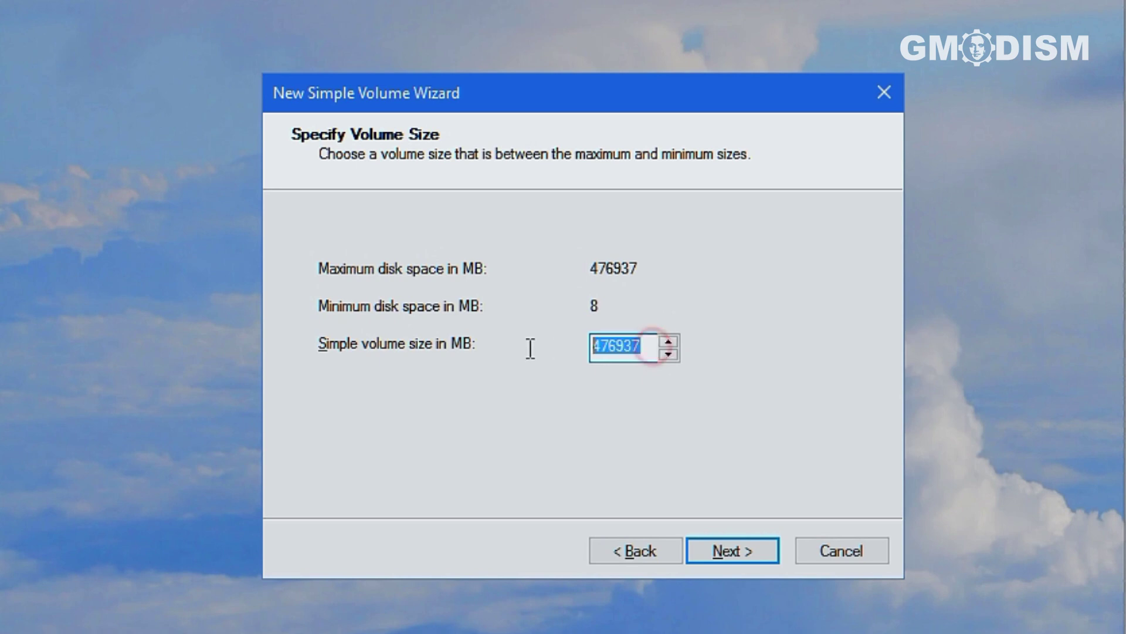
pyautogui.click(668, 405)
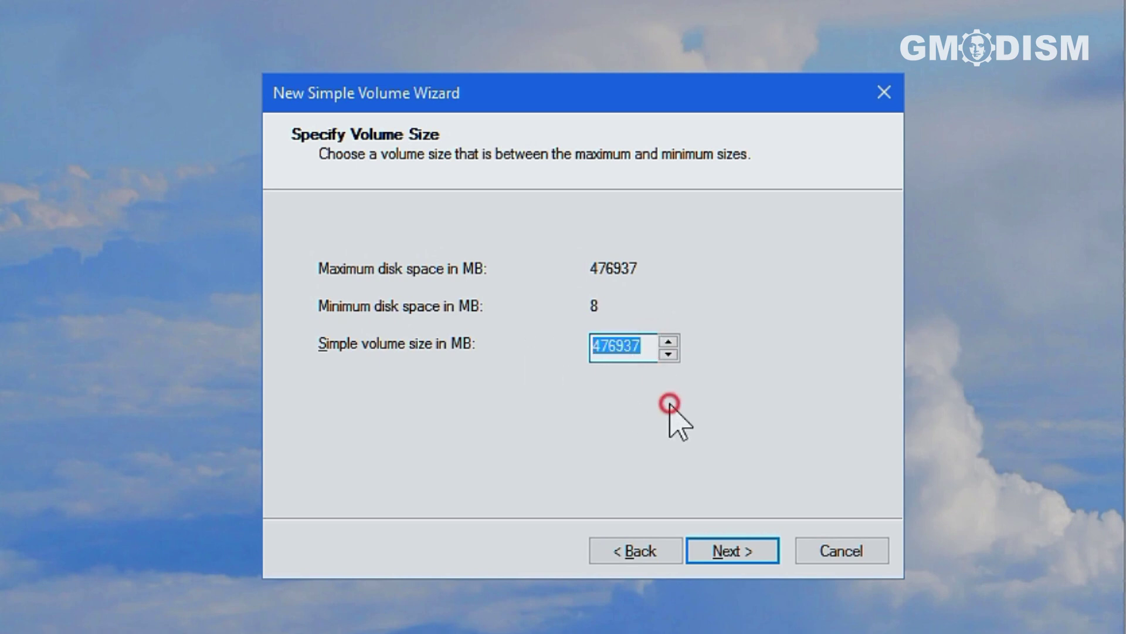
pyautogui.click(647, 346)
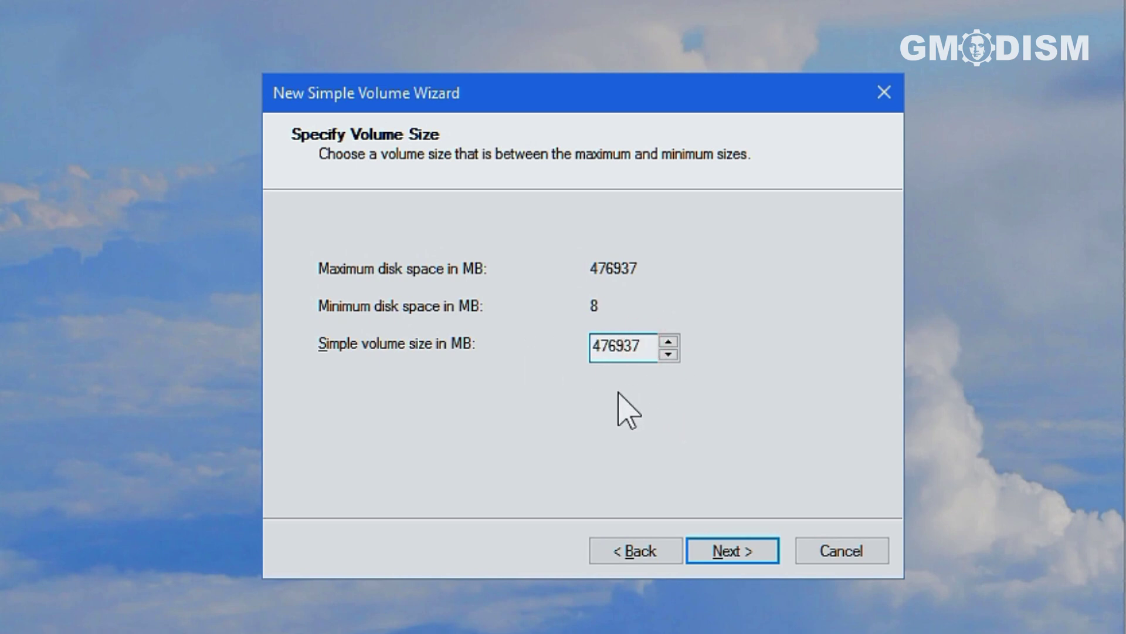
pyautogui.click(729, 552)
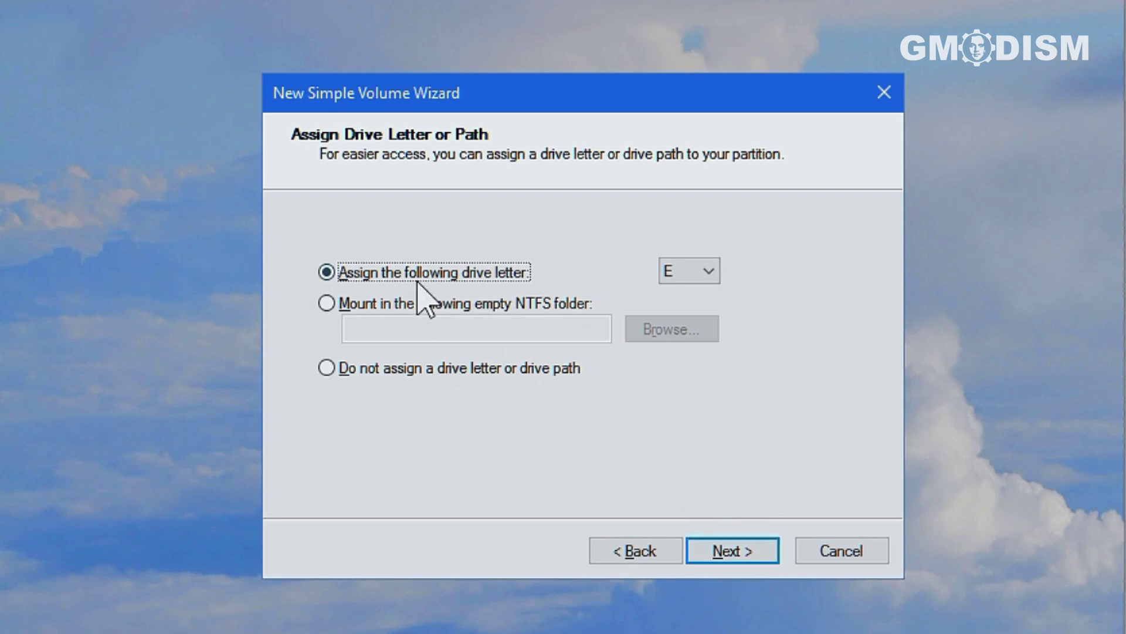
# Step: Choose X instead of the proposed E as the new volume's drive letter
pyautogui.click(696, 274)
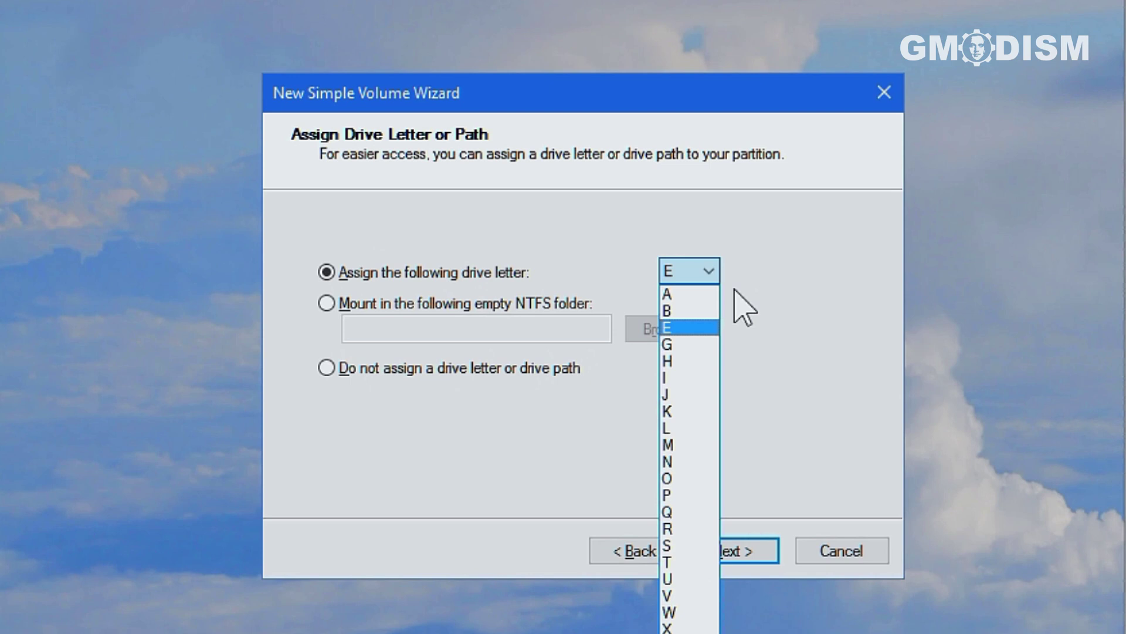
pyautogui.click(797, 301)
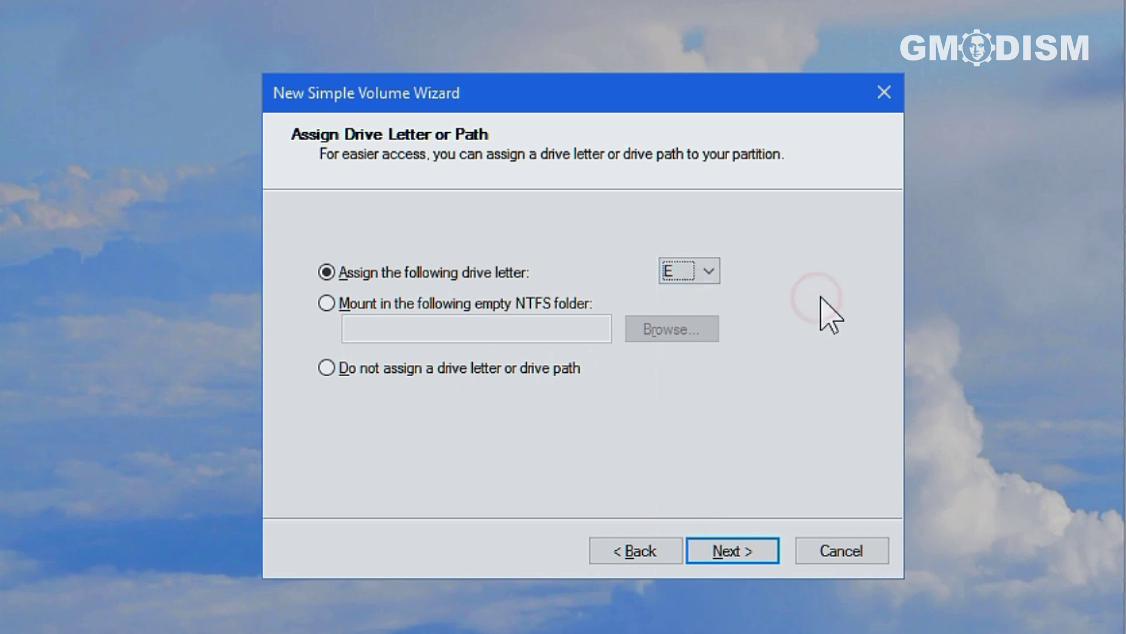
pyautogui.click(698, 274)
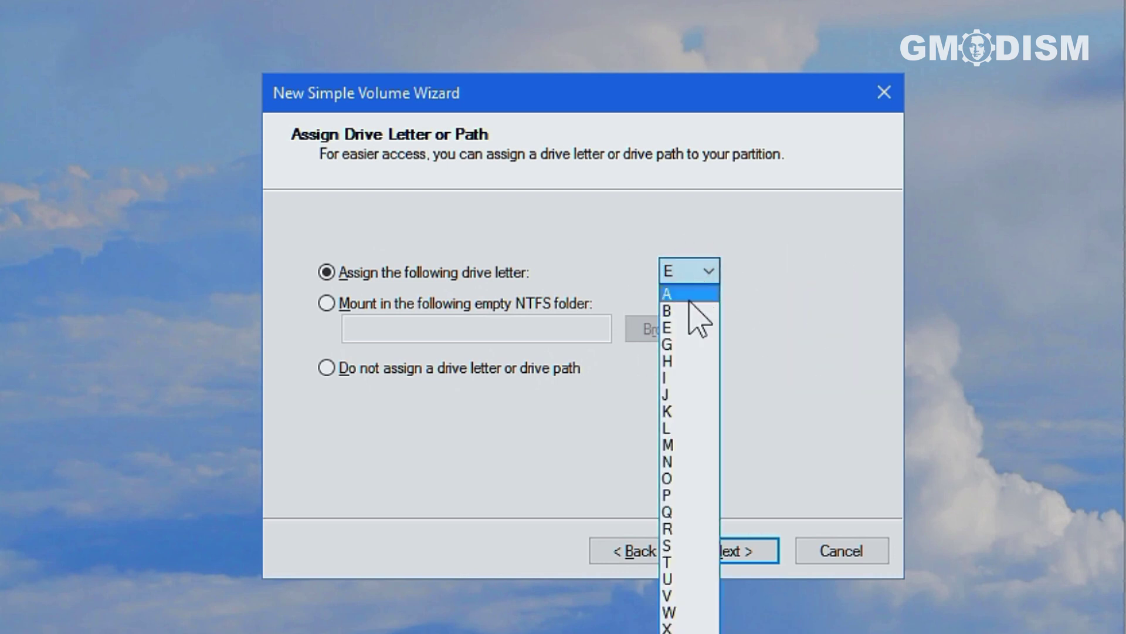
pyautogui.click(668, 628)
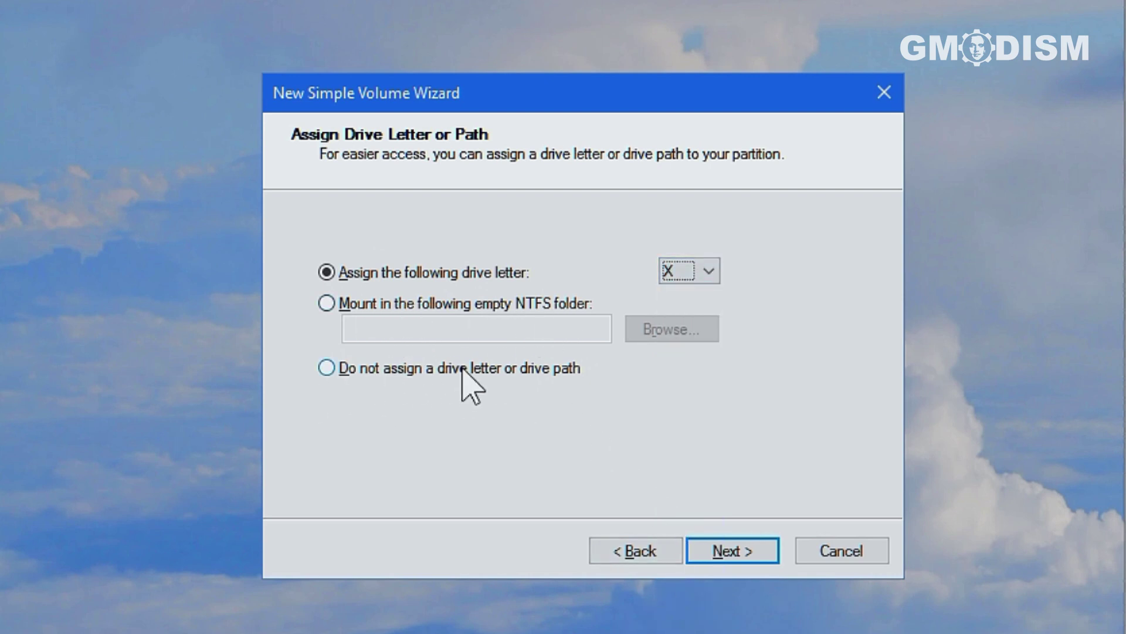
# Step: Keep NTFS as the file system and relabel the volume from New Volume to Xfiles
pyautogui.click(744, 554)
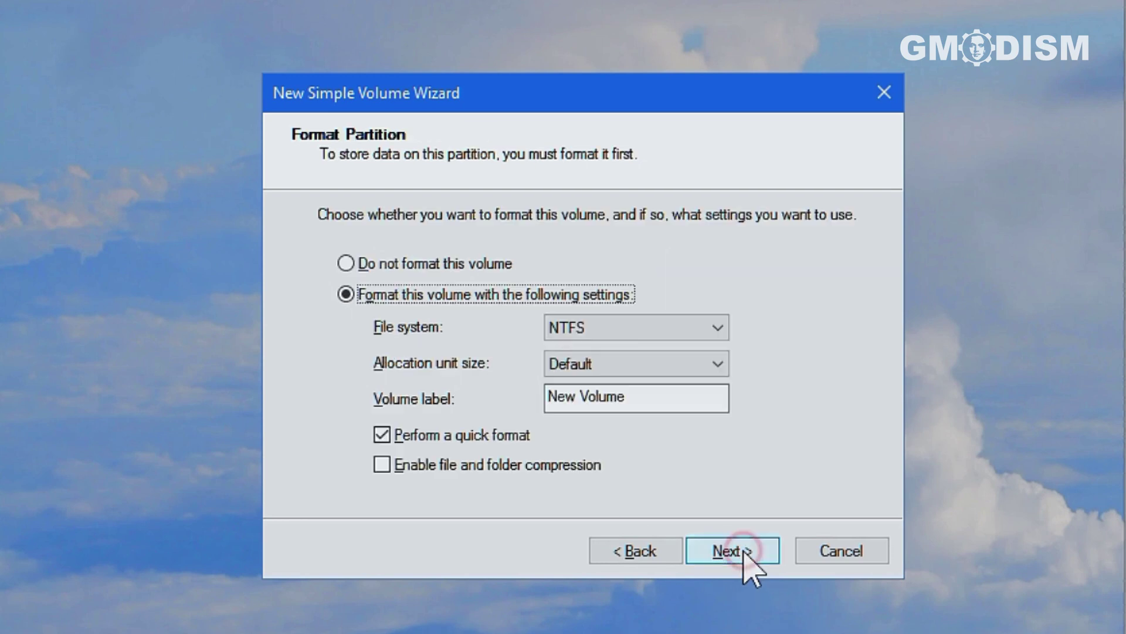
pyautogui.click(641, 326)
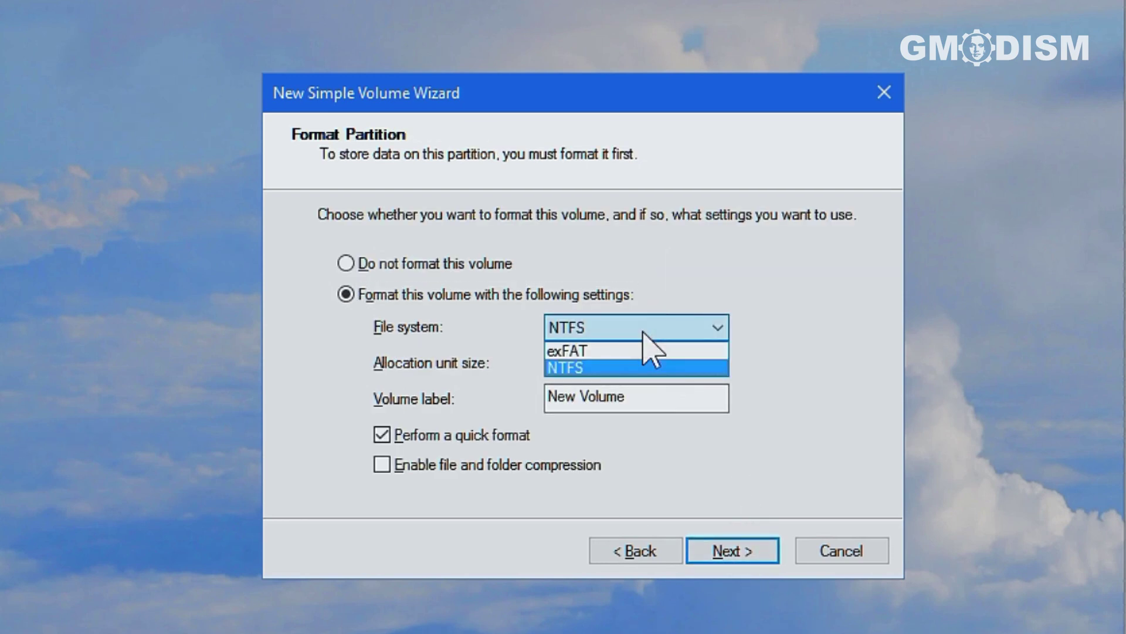
pyautogui.click(644, 332)
pyautogui.click(643, 327)
pyautogui.click(626, 351)
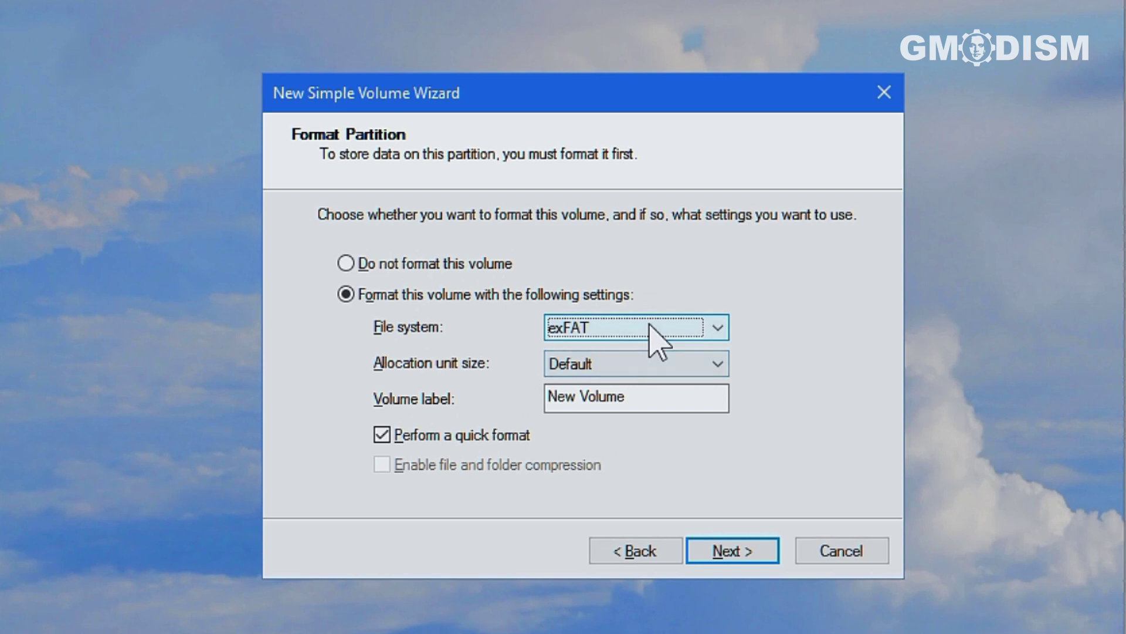
pyautogui.click(648, 325)
pyautogui.click(617, 366)
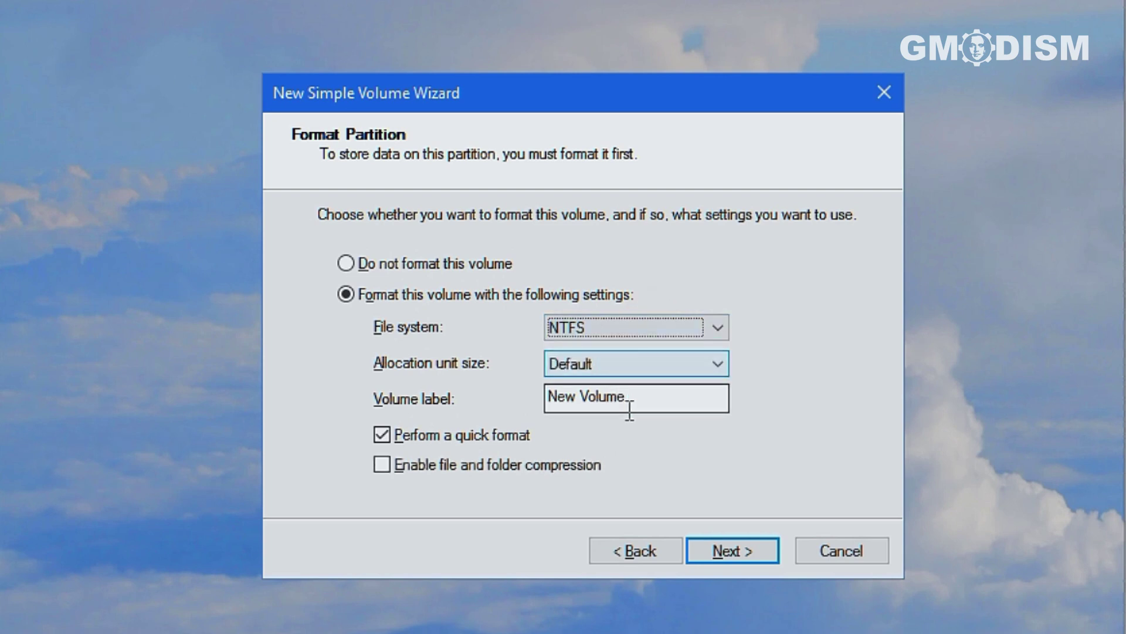
pyautogui.click(691, 396)
pyautogui.moveTo(653, 397); pyautogui.dragTo(478, 403)
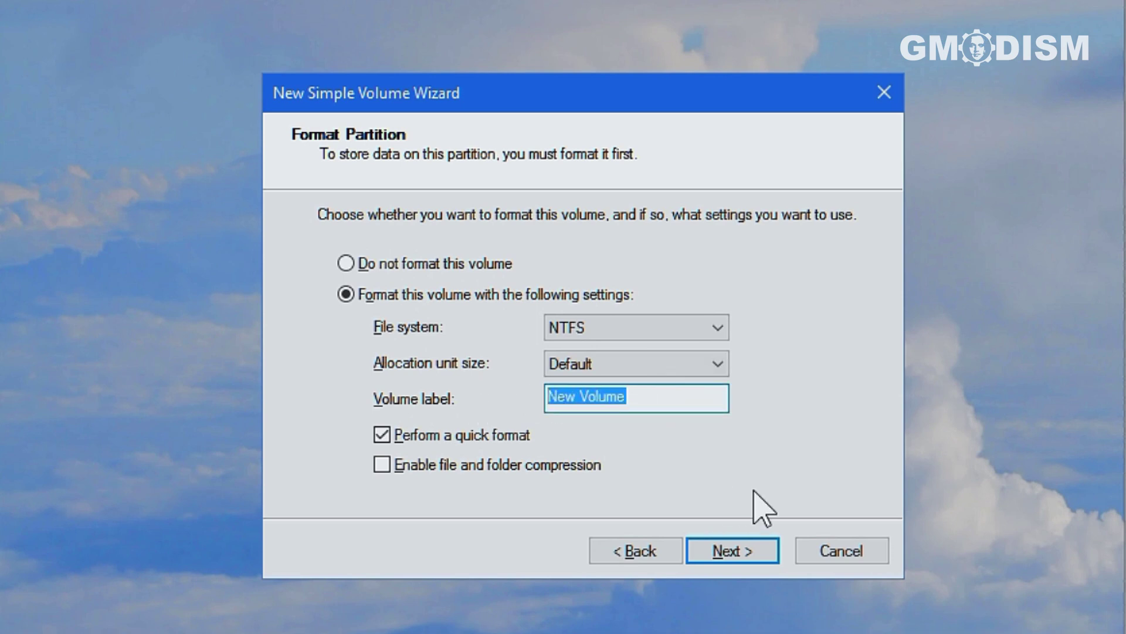
pyautogui.write('Xfiles')
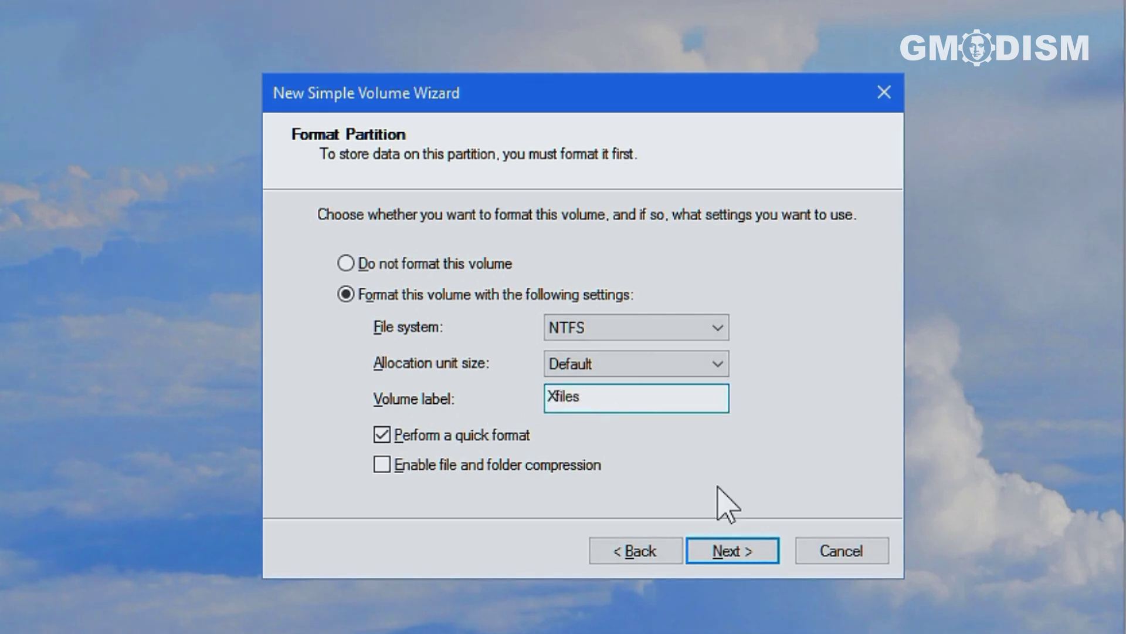
# Step: Leave allocation unit size at Default and quick format on, then continue to the summary
pyautogui.click(692, 365)
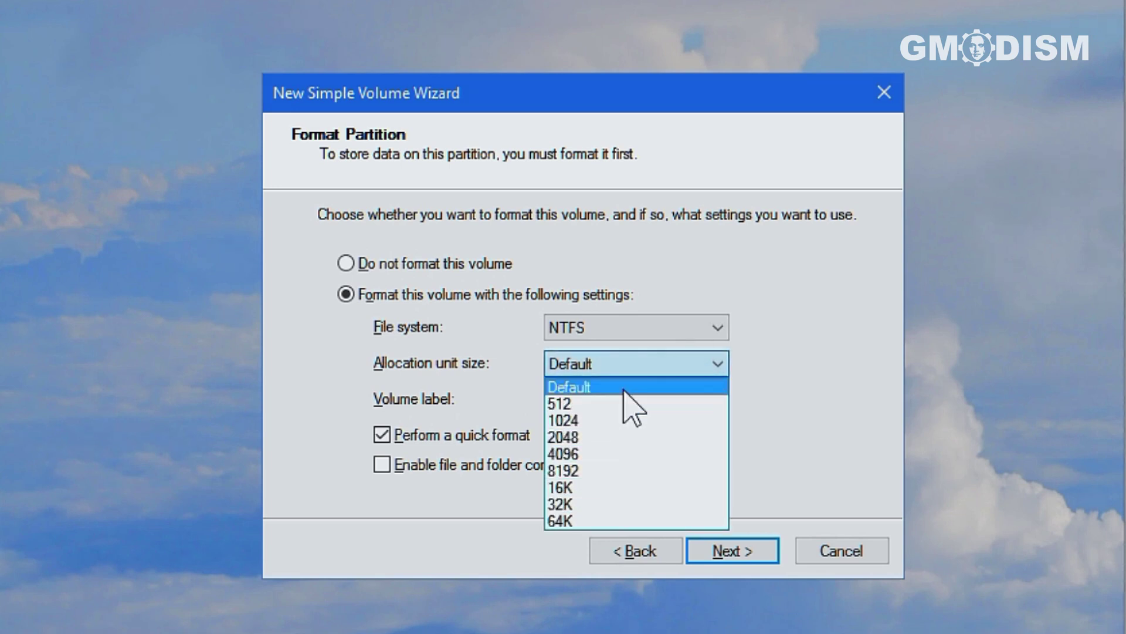
pyautogui.click(572, 520)
pyautogui.click(620, 367)
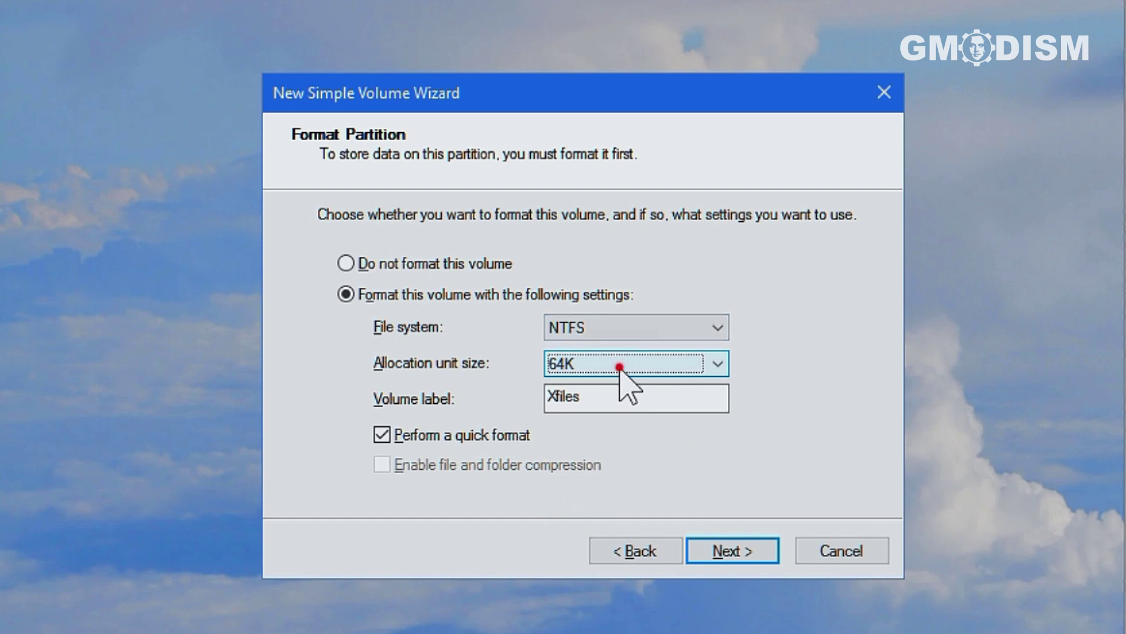
pyautogui.click(603, 384)
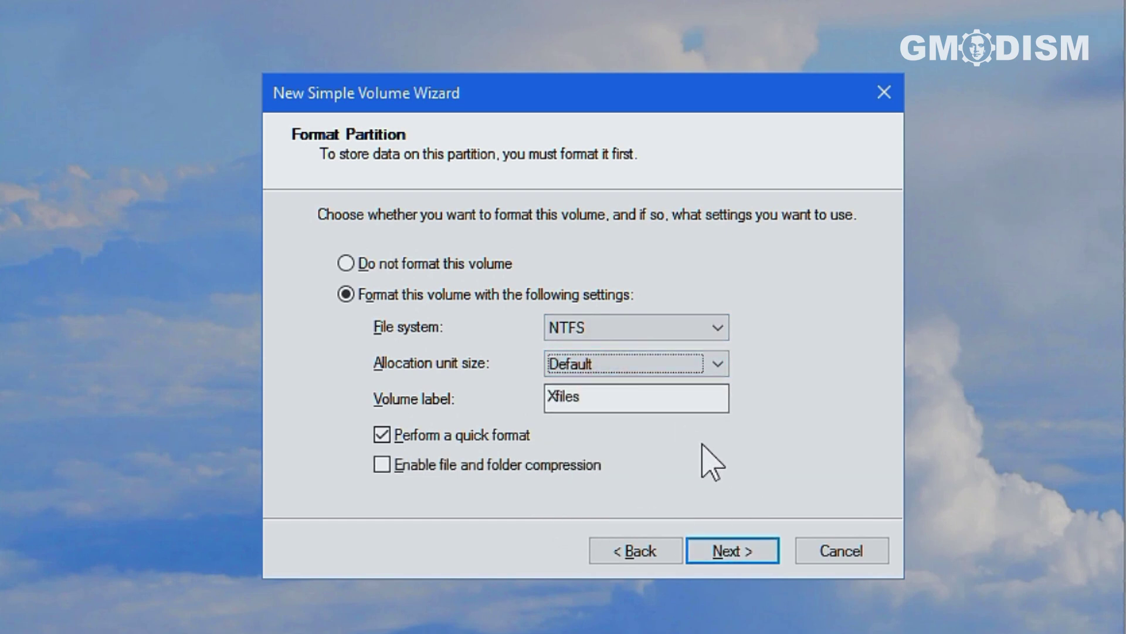
pyautogui.click(466, 437)
pyautogui.click(444, 433)
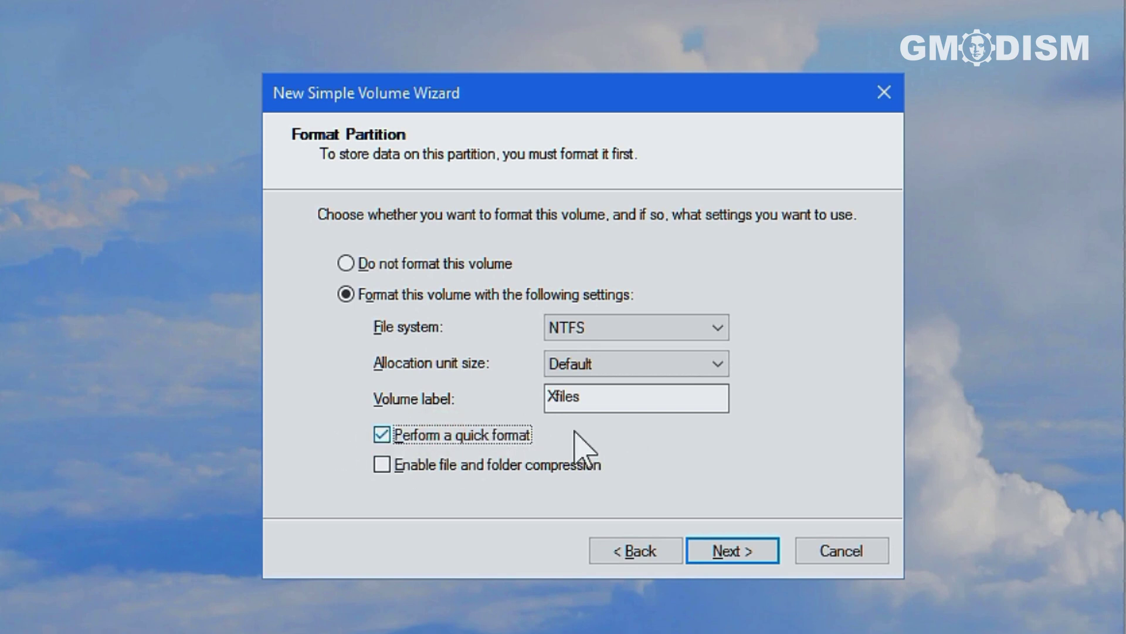
pyautogui.click(740, 551)
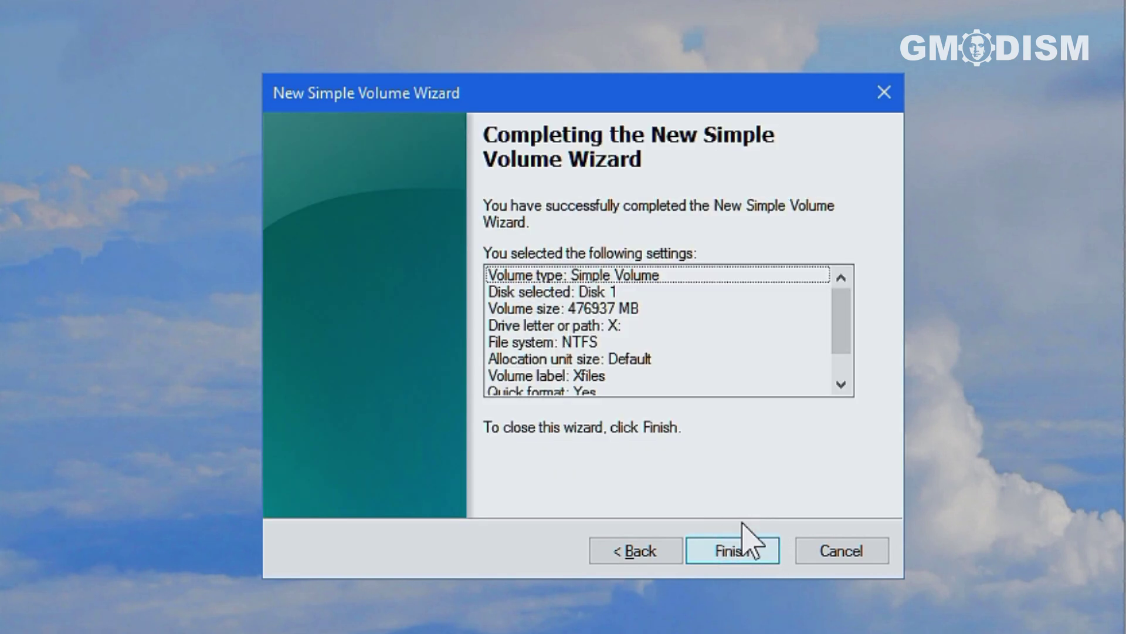
# Step: Finish the New Simple Volume wizard to create the 465.76 GB NTFS volume Xfiles (X:) on Disk 1
pyautogui.moveTo(845, 307); pyautogui.dragTo(850, 393)
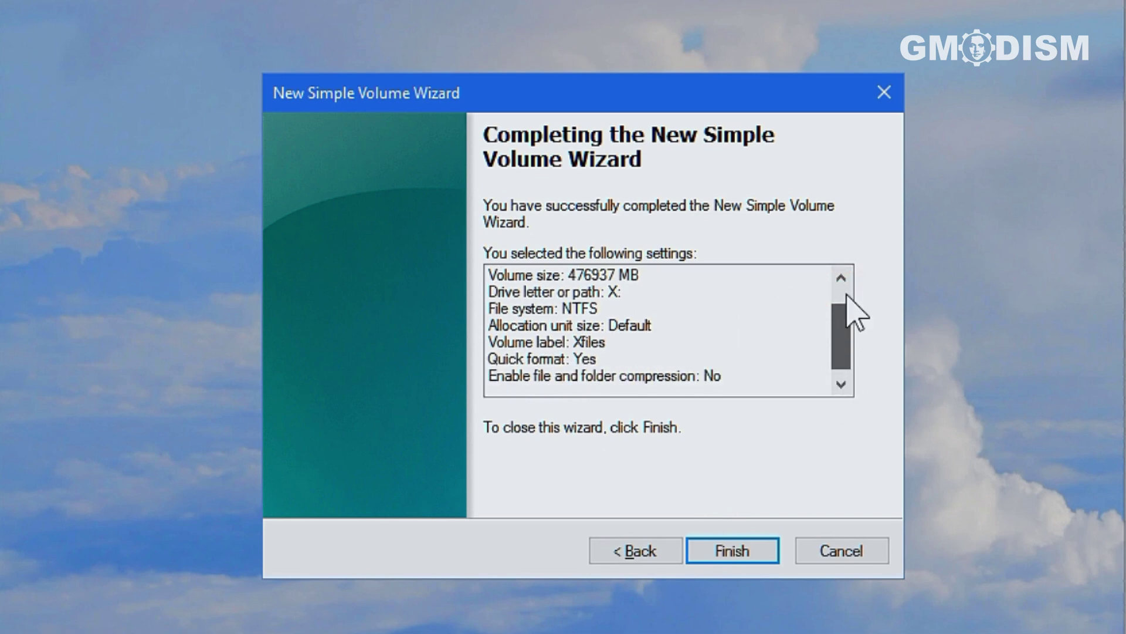
pyautogui.scroll(1, 847, 295)
pyautogui.click(738, 549)
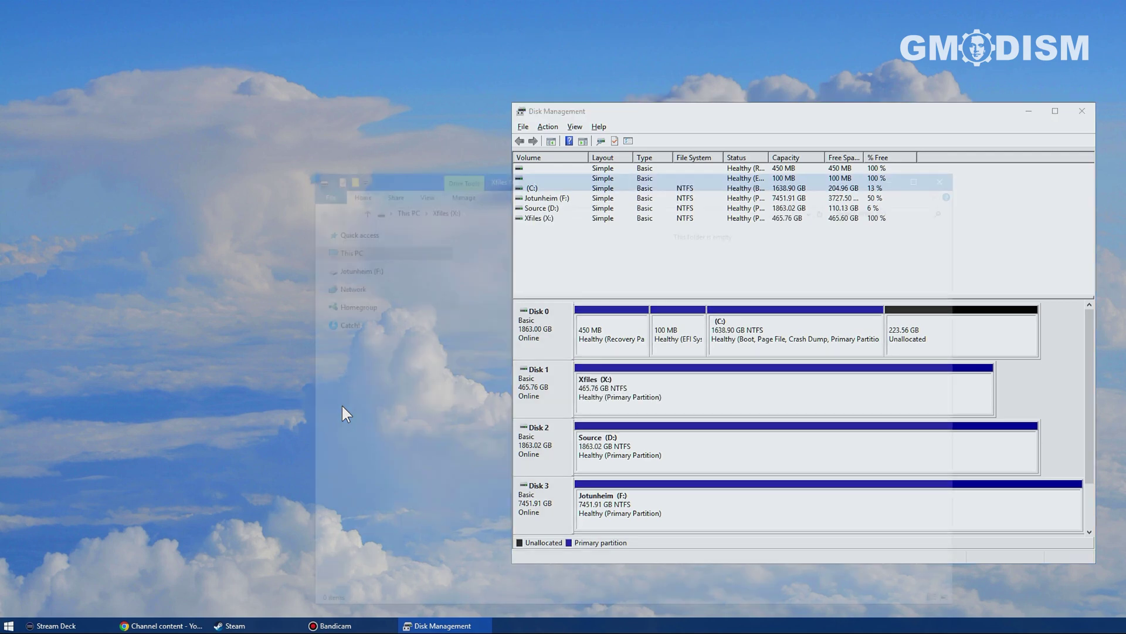
# Step: Add a new OpenDocument Text file in the empty Xfiles (X:) drive folder
pyautogui.moveTo(556, 175); pyautogui.dragTo(351, 90)
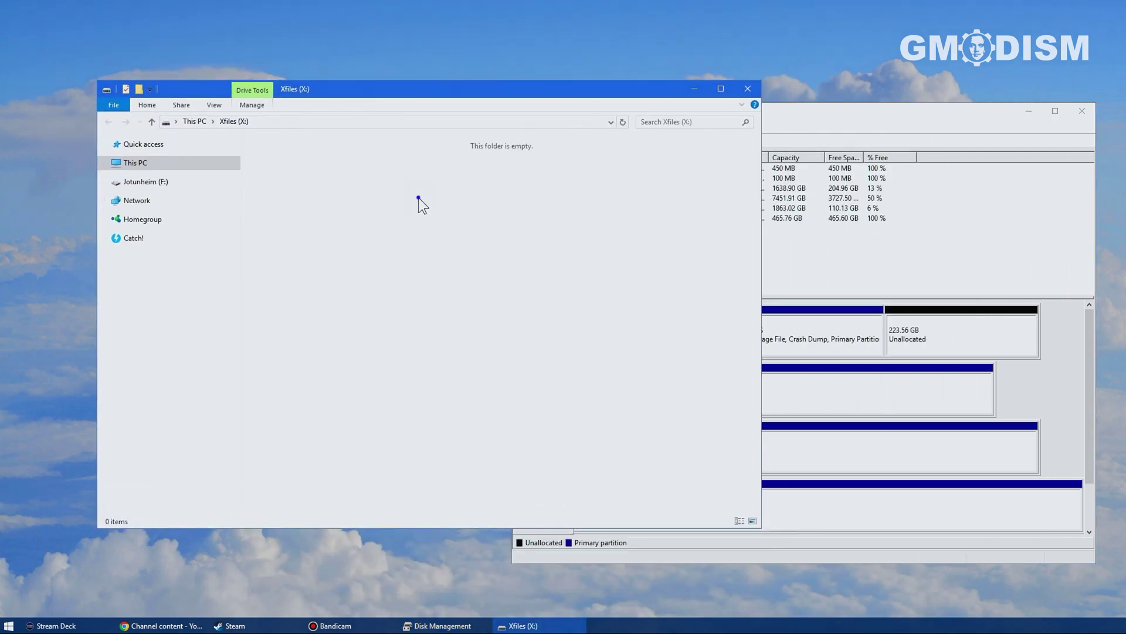
pyautogui.rightClick(418, 197)
pyautogui.moveTo(469, 340)
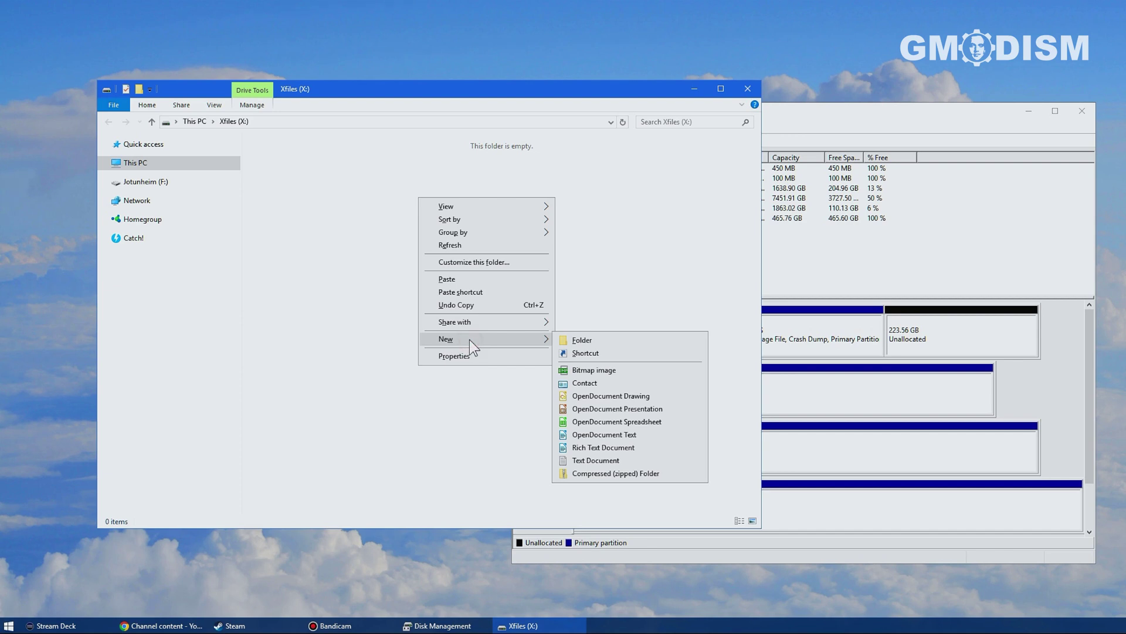
pyautogui.click(639, 435)
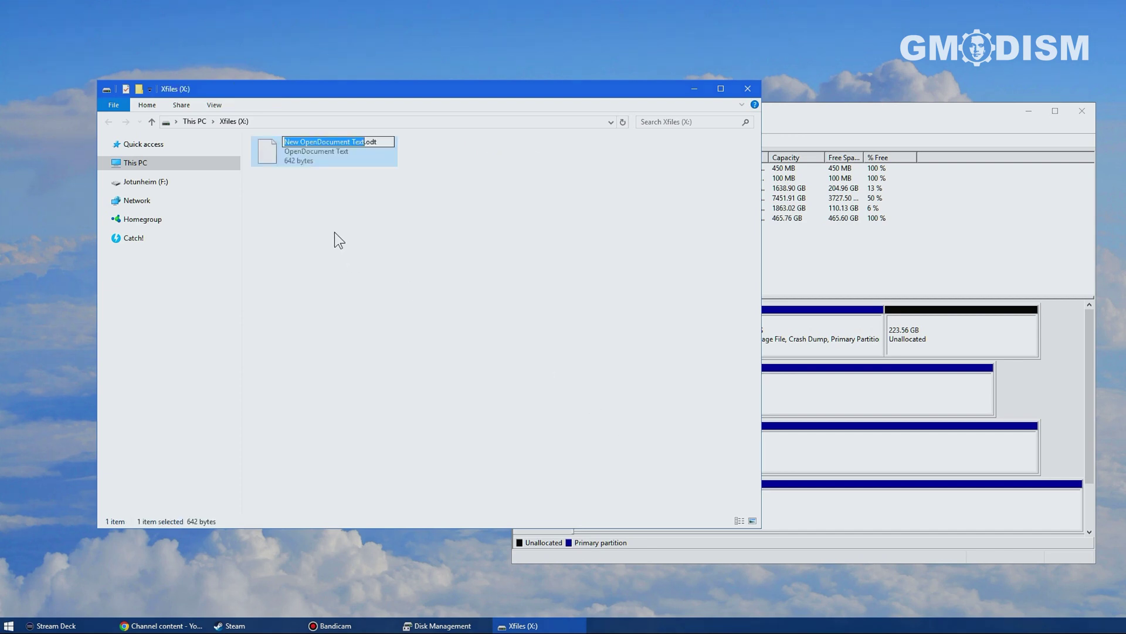
# Step: Name the new file 'You can now use it like normal!'
pyautogui.write('You can how')
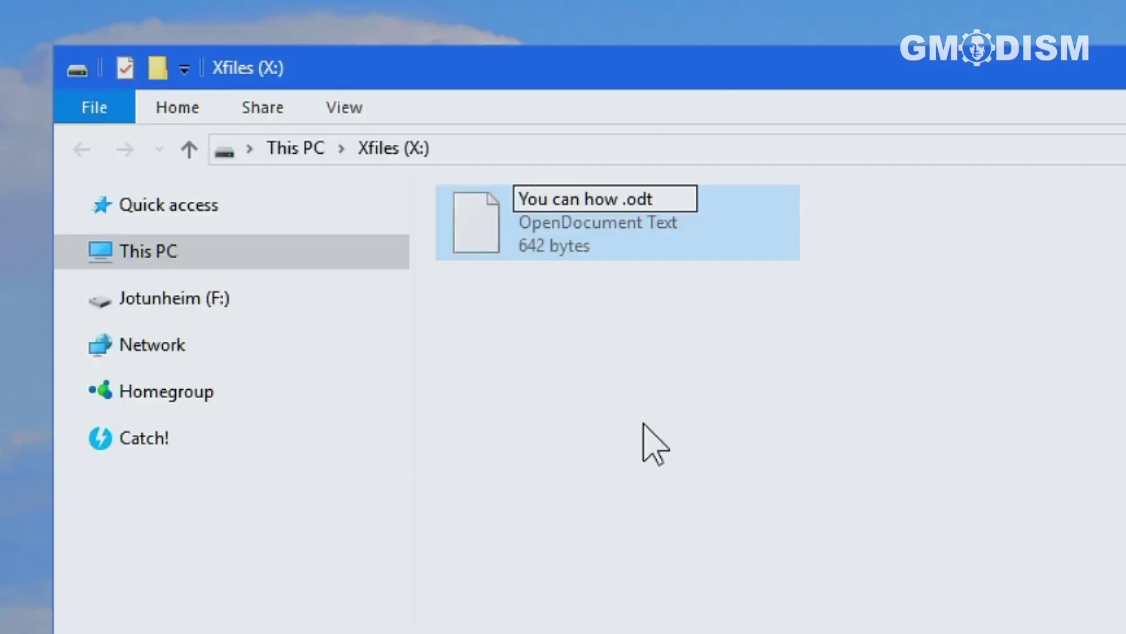
pyautogui.press('BackSpace')
pyautogui.press('BackSpace')
pyautogui.press('BackSpace')
pyautogui.press('BackSpace')
pyautogui.write('now us')
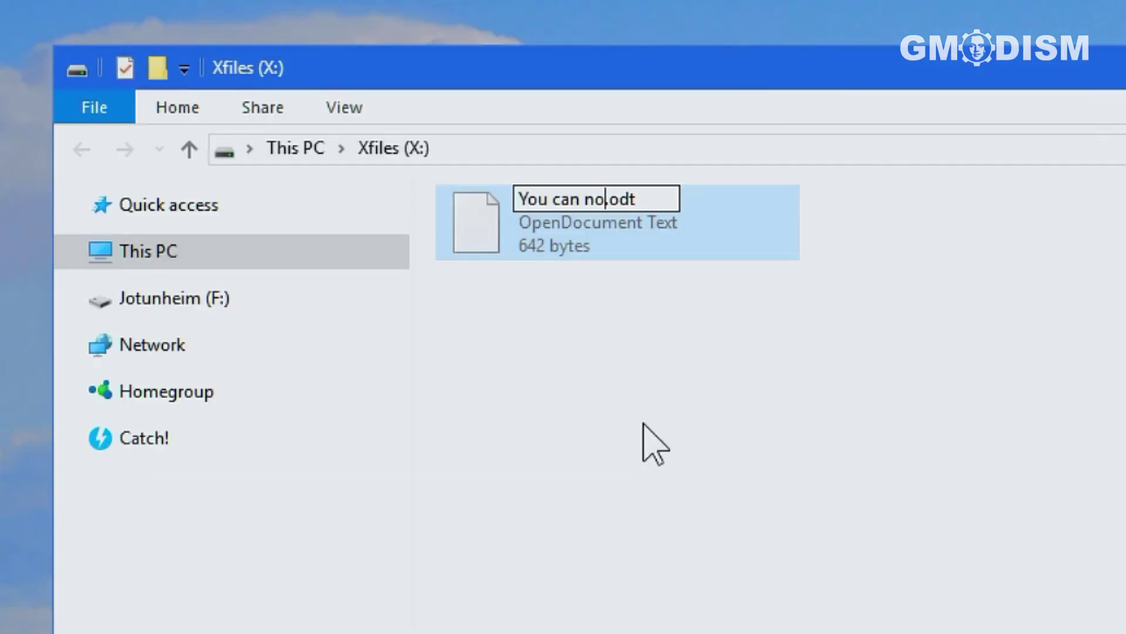
pyautogui.write('e it like t')
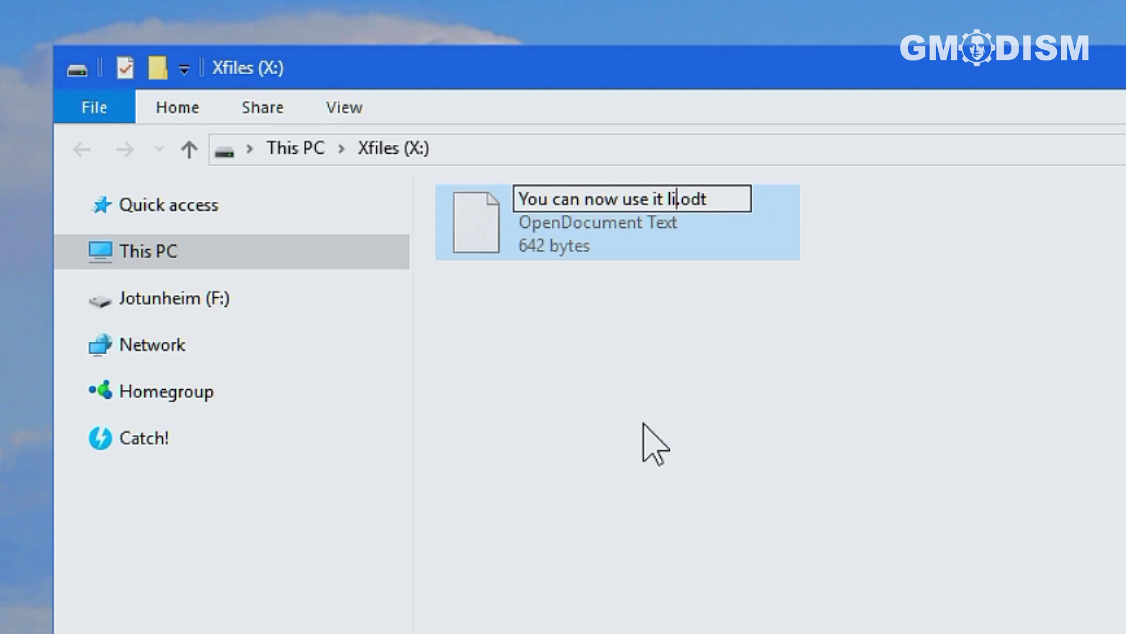
pyautogui.press('BackSpace')
pyautogui.write('normal')
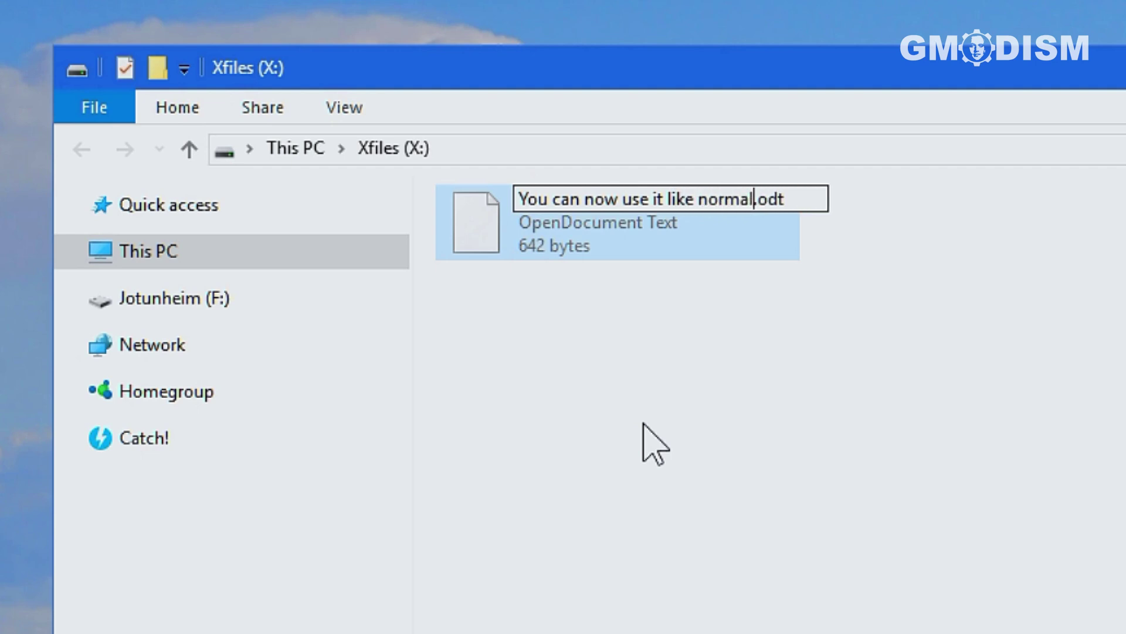
pyautogui.write('!')
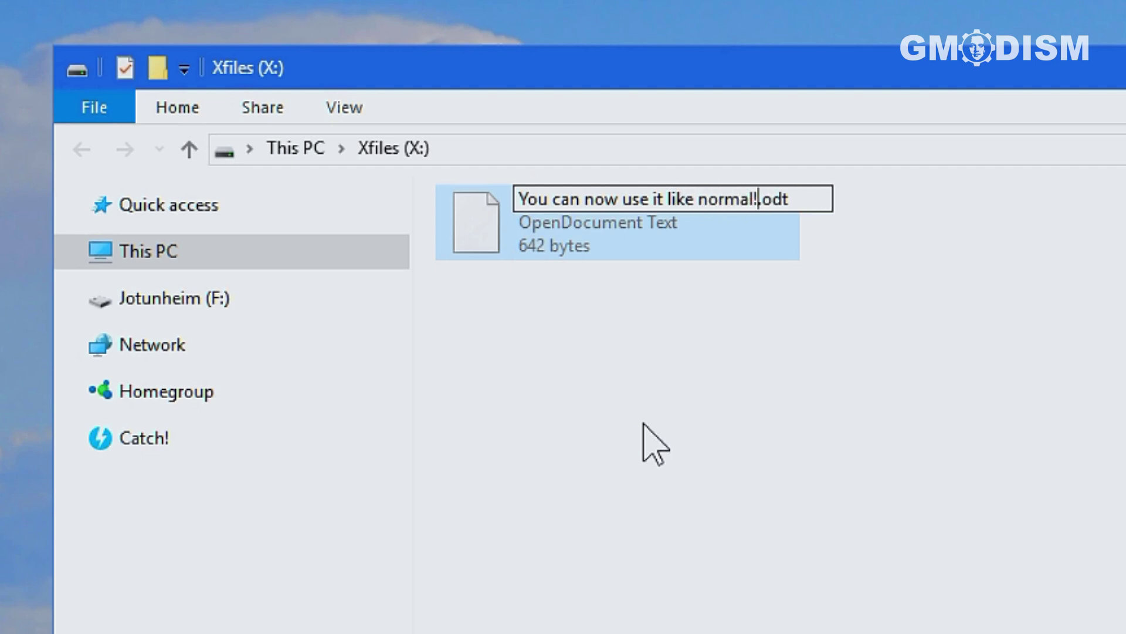
pyautogui.press('Return')
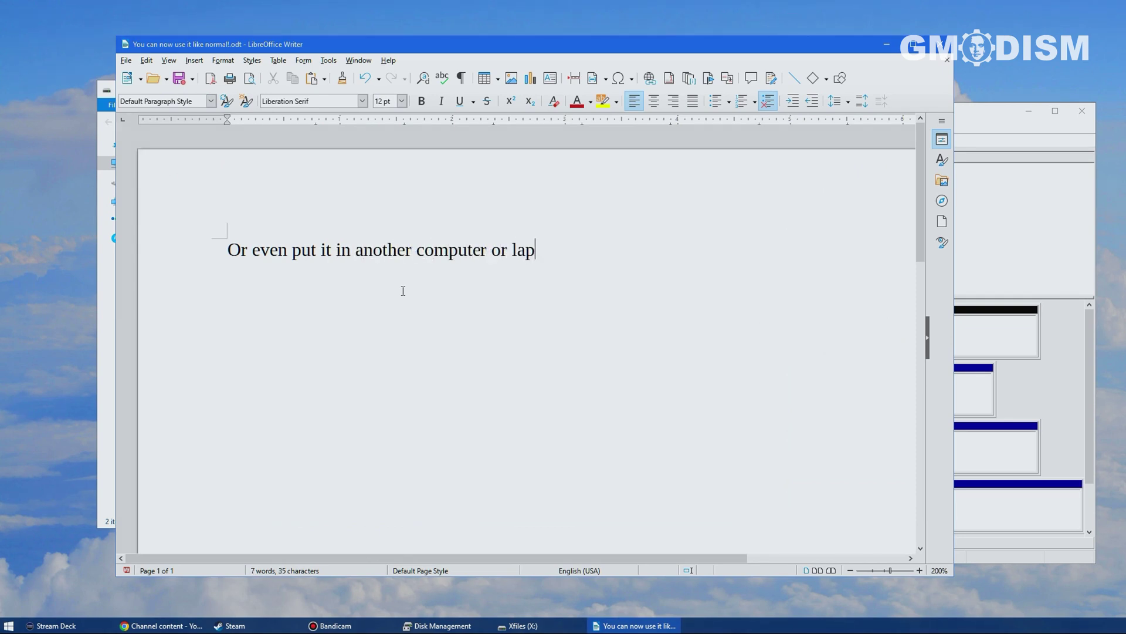
# Step: Add the word 'use' to the sentence 'Or even put it in another computer or laptop and…'
pyautogui.write('use')
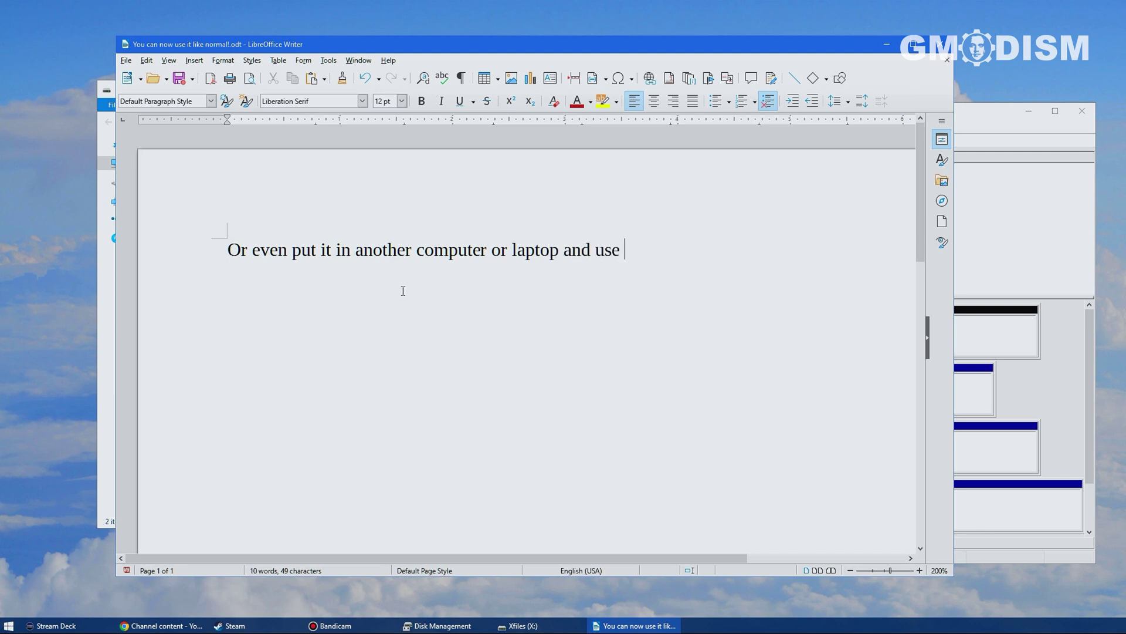